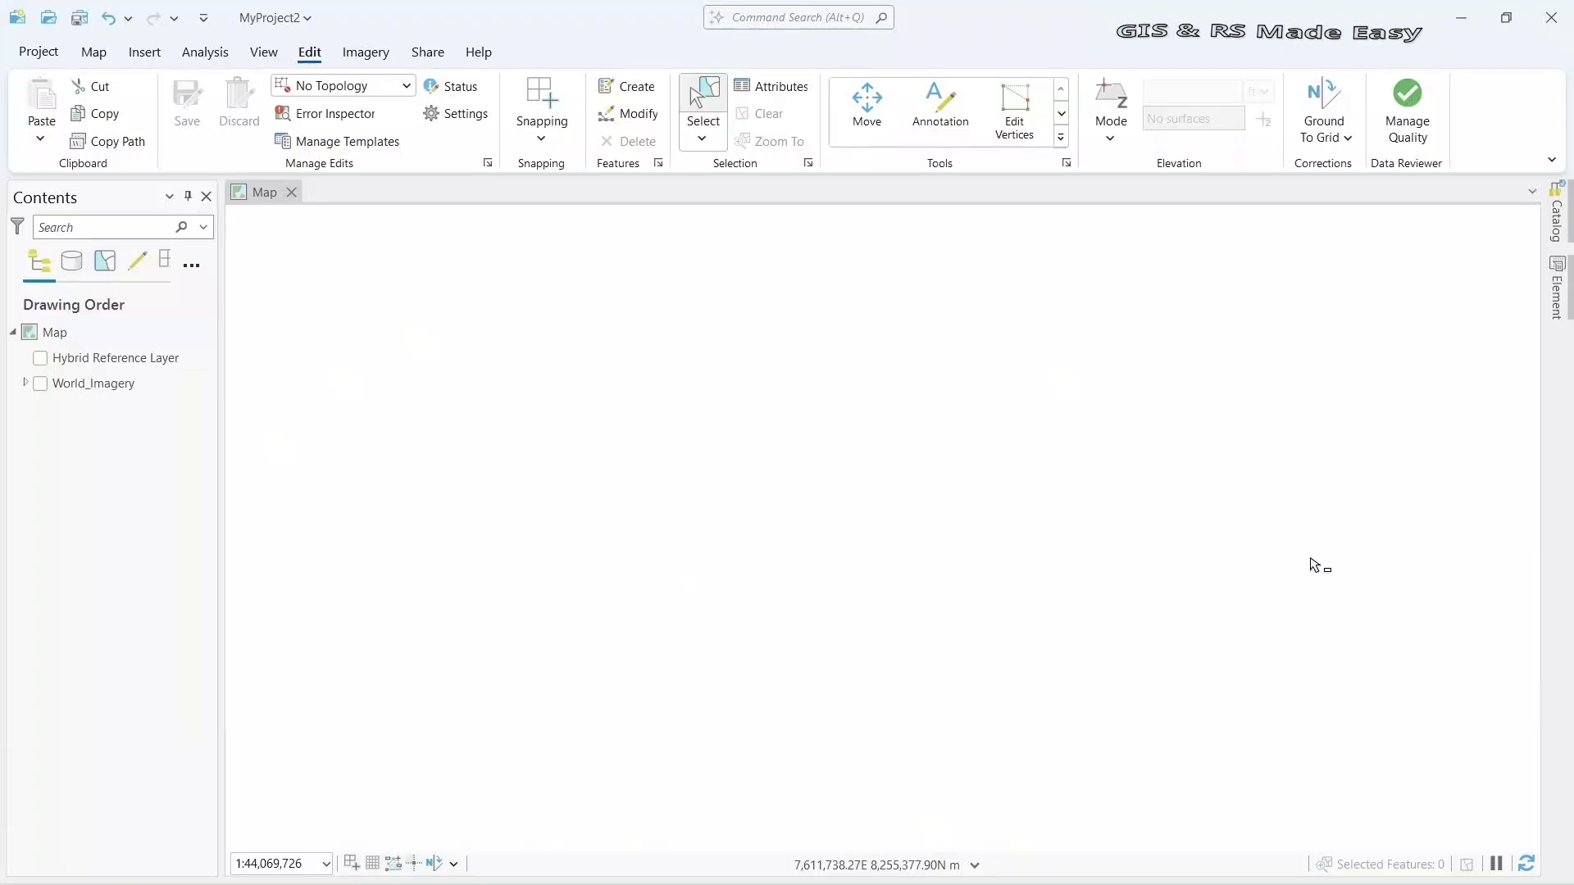
# Add the world-administrative-boundaries shapefile to the map from the Catalog pane.
pyautogui.click(1556, 221)
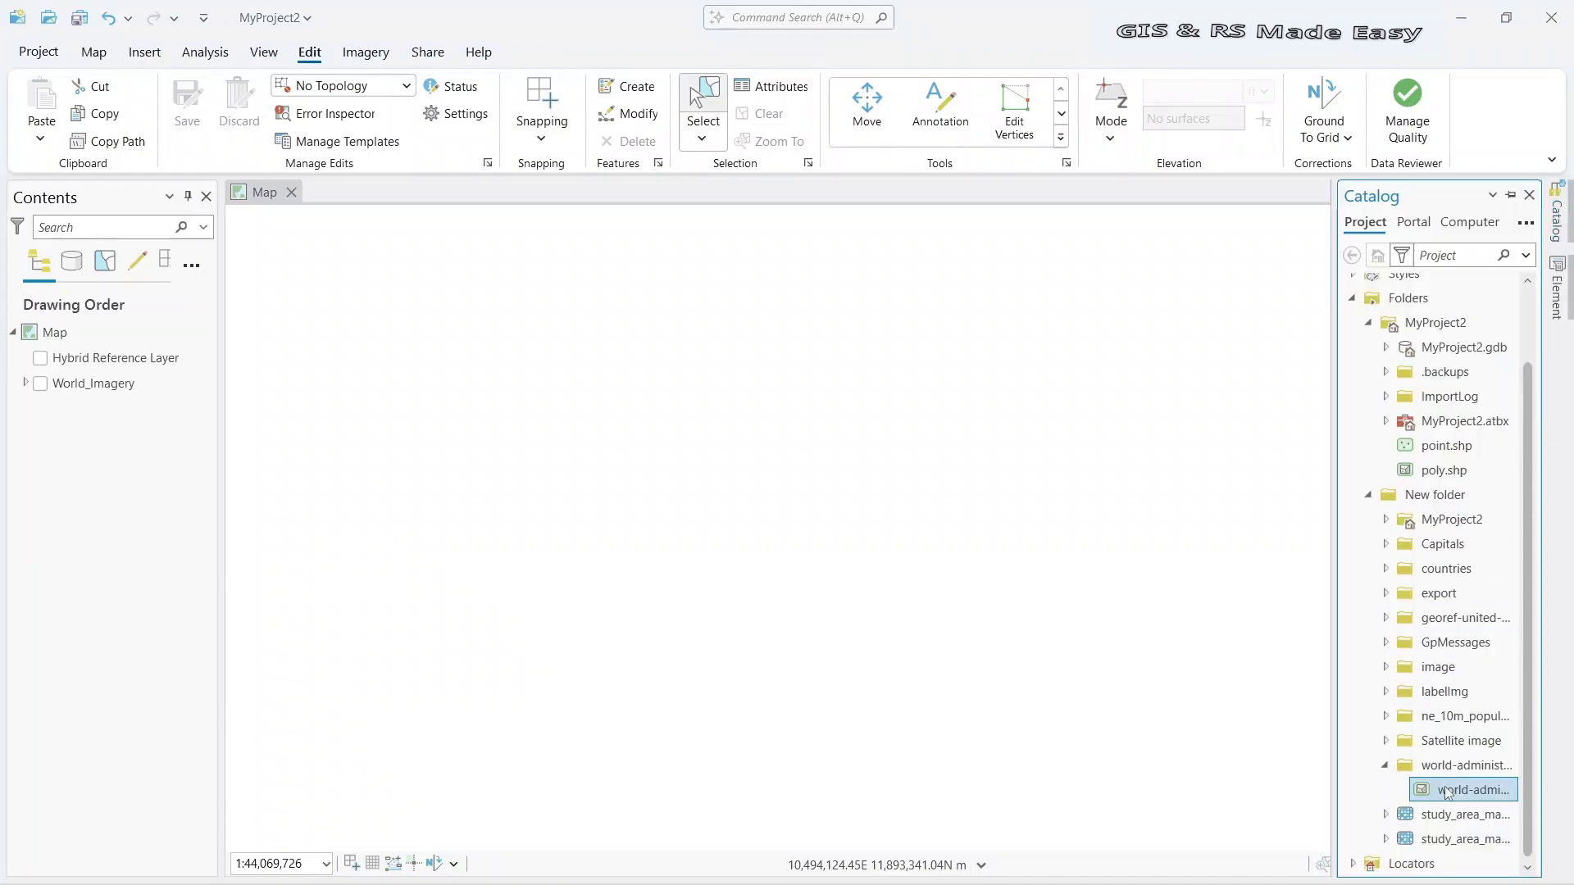
pyautogui.moveTo(209, 433); pyautogui.dragTo(154, 356)
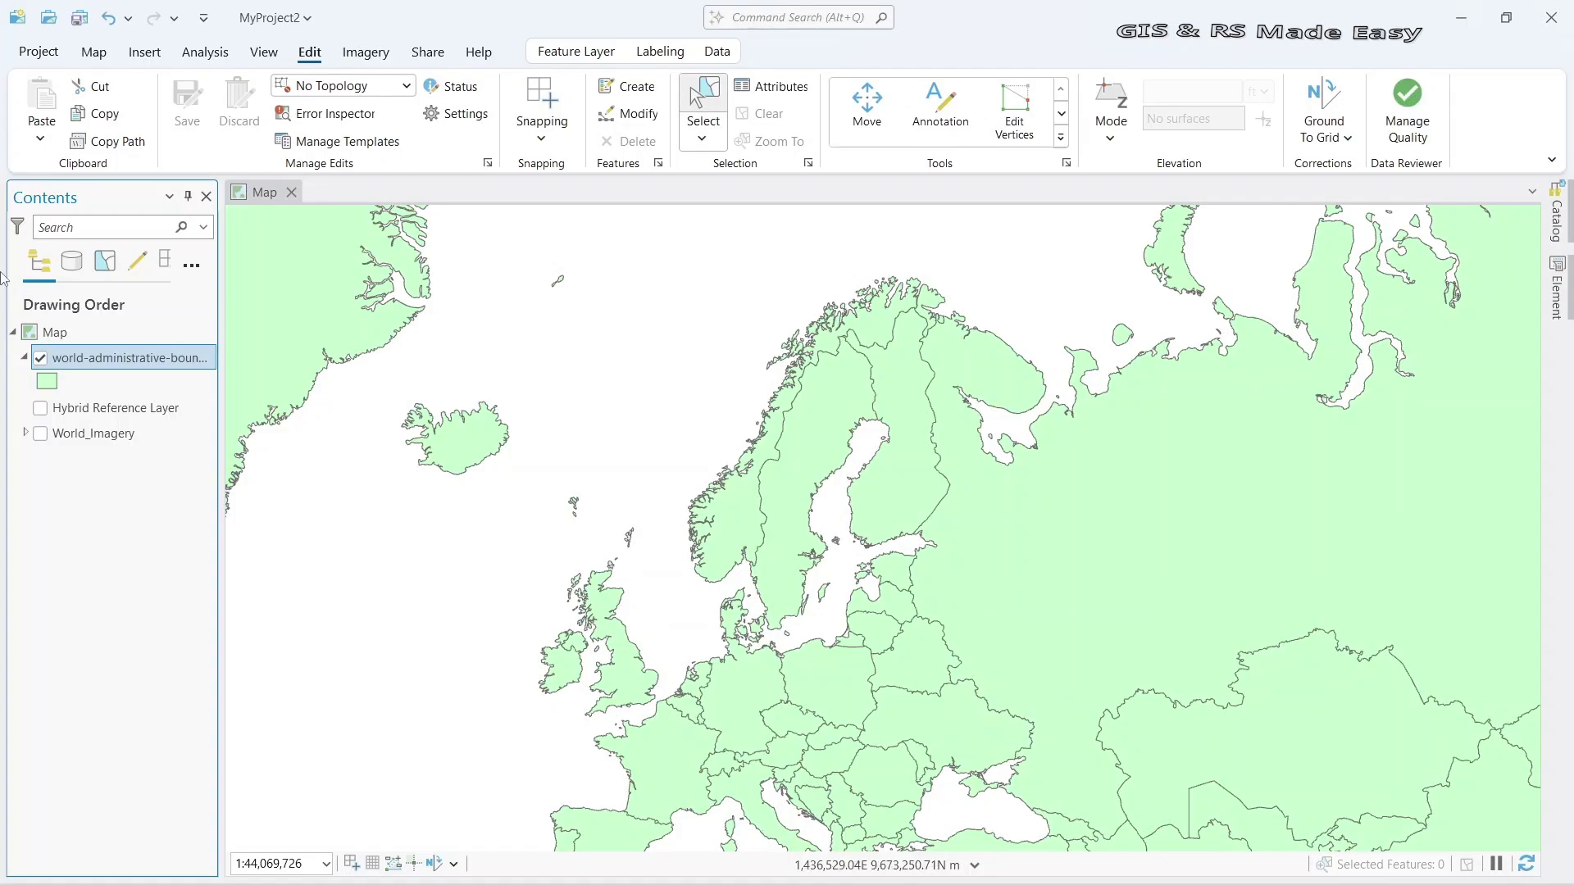
# Open the boundaries layer's attribute table and enlarge the map above it.
pyautogui.rightClick(92, 359)
pyautogui.moveTo(168, 378)
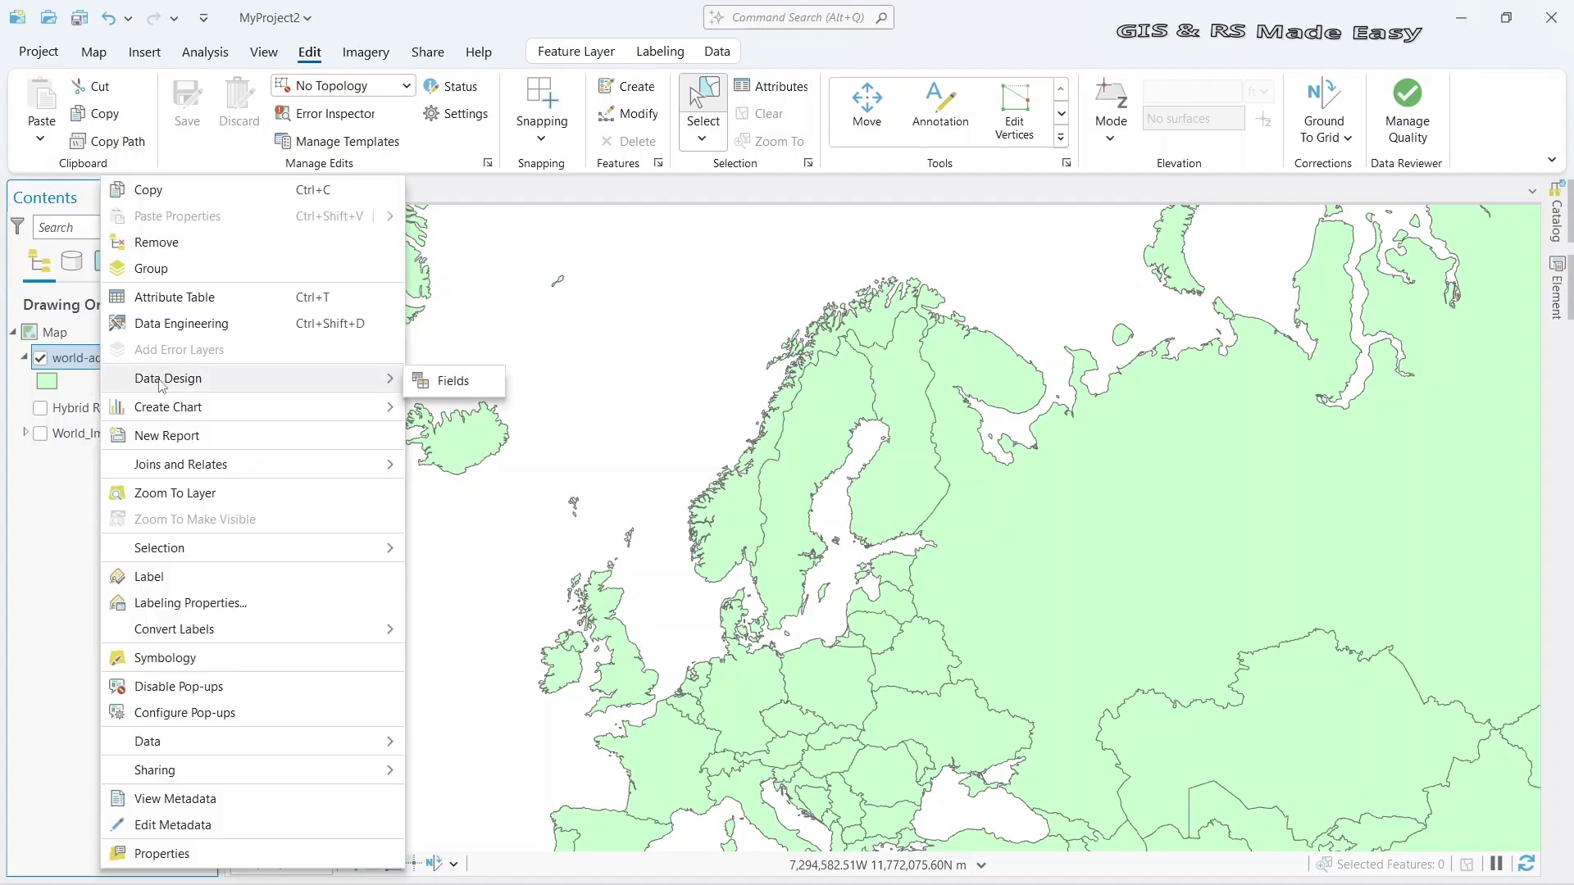
pyautogui.click(169, 300)
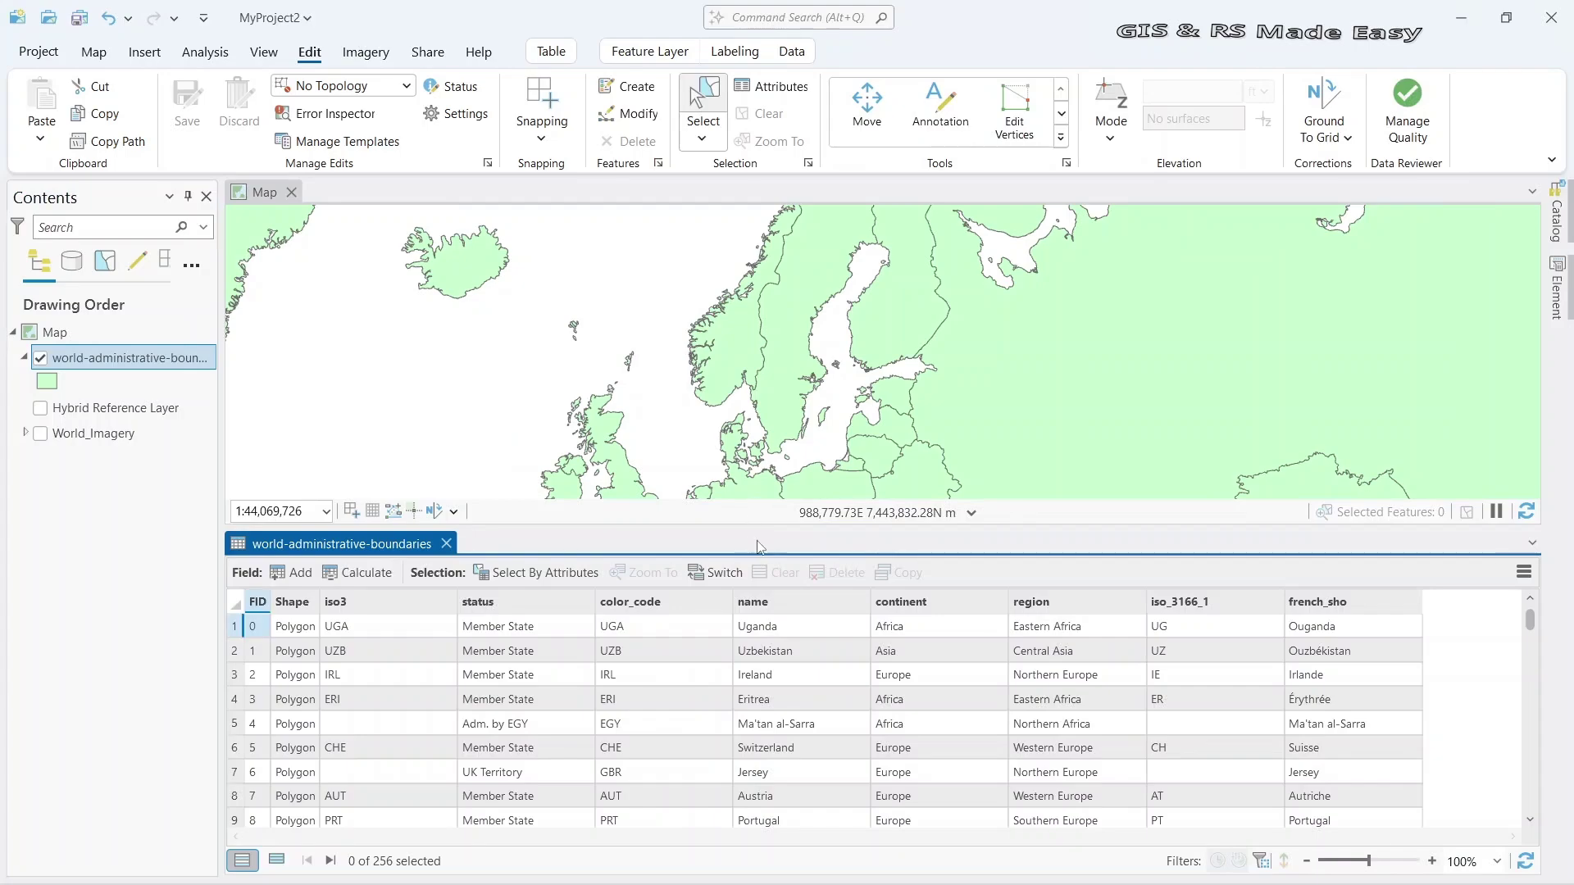
pyautogui.moveTo(746, 640); pyautogui.dragTo(747, 662)
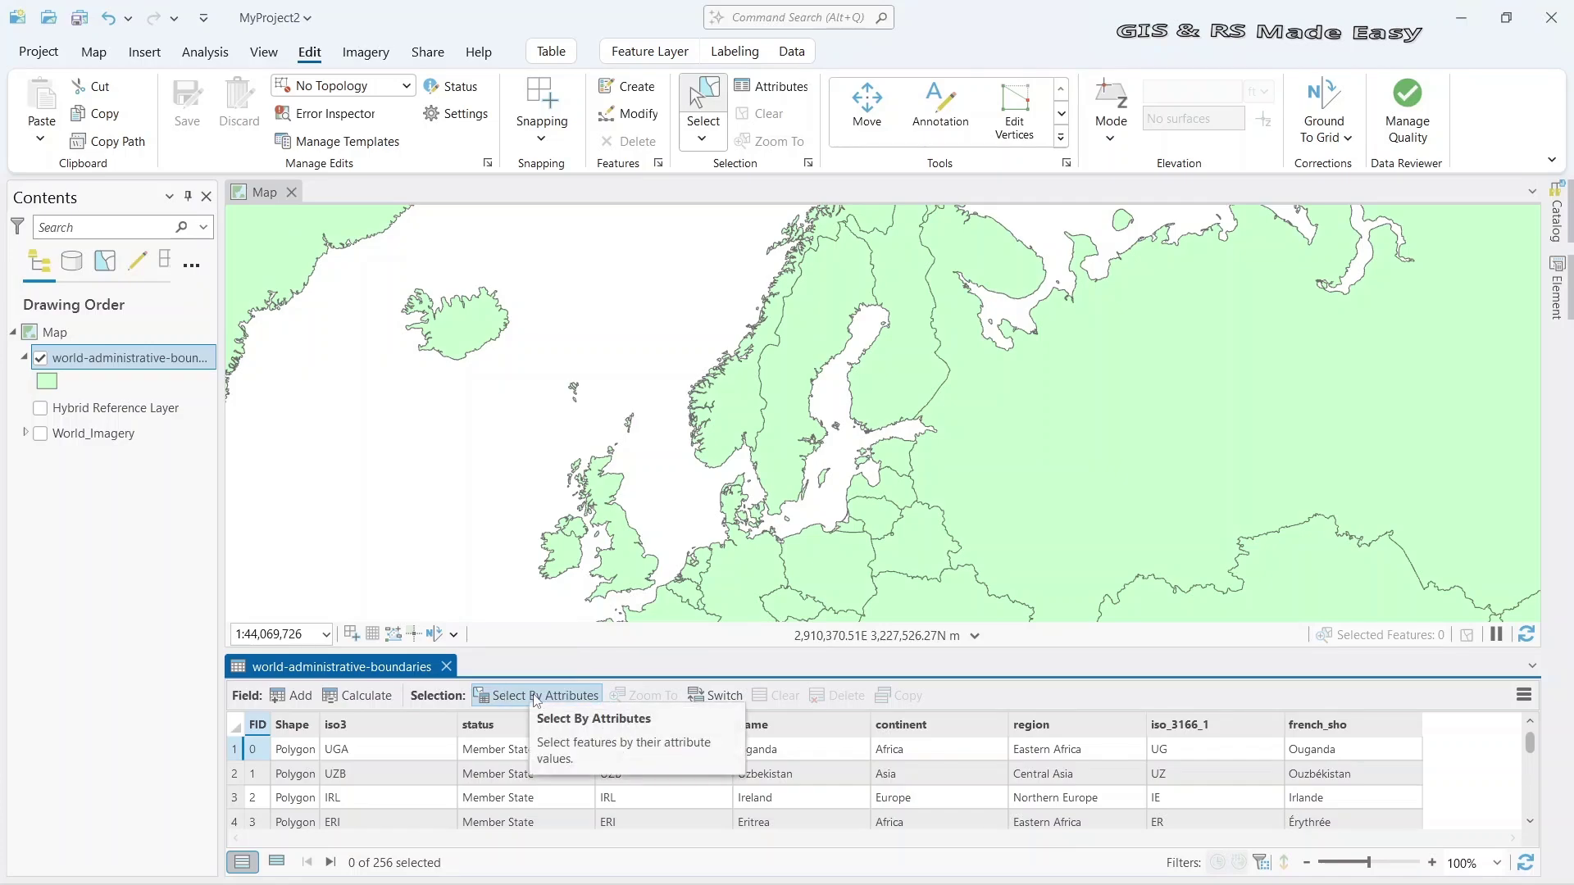
pyautogui.click(94, 52)
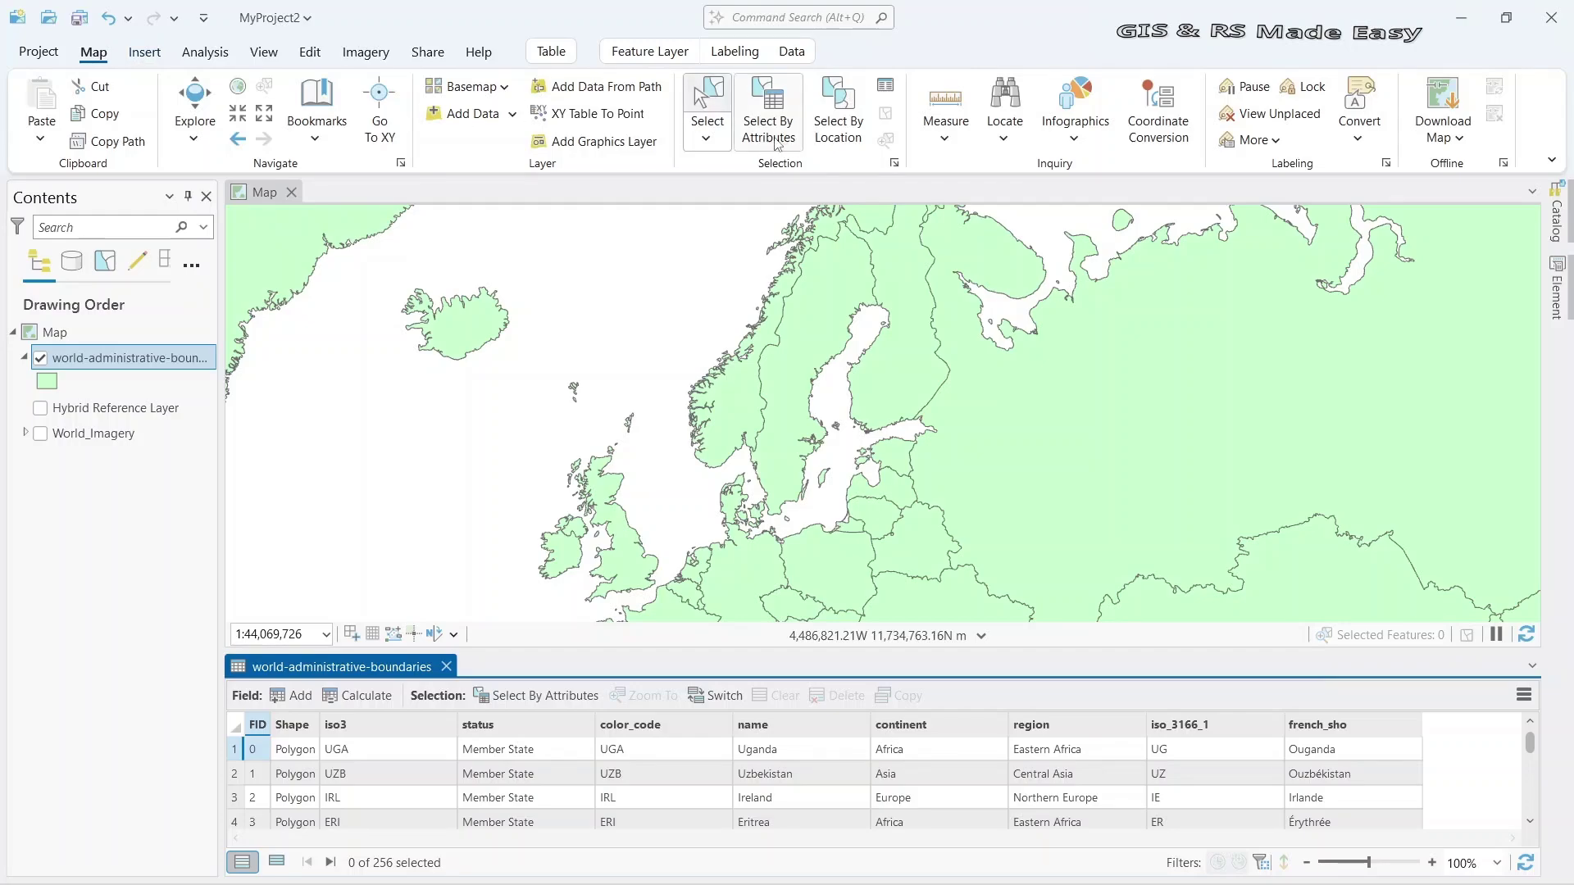
# Start Select By Attributes on world-administrative-boundaries with New selection as the selection type.
pyautogui.click(556, 697)
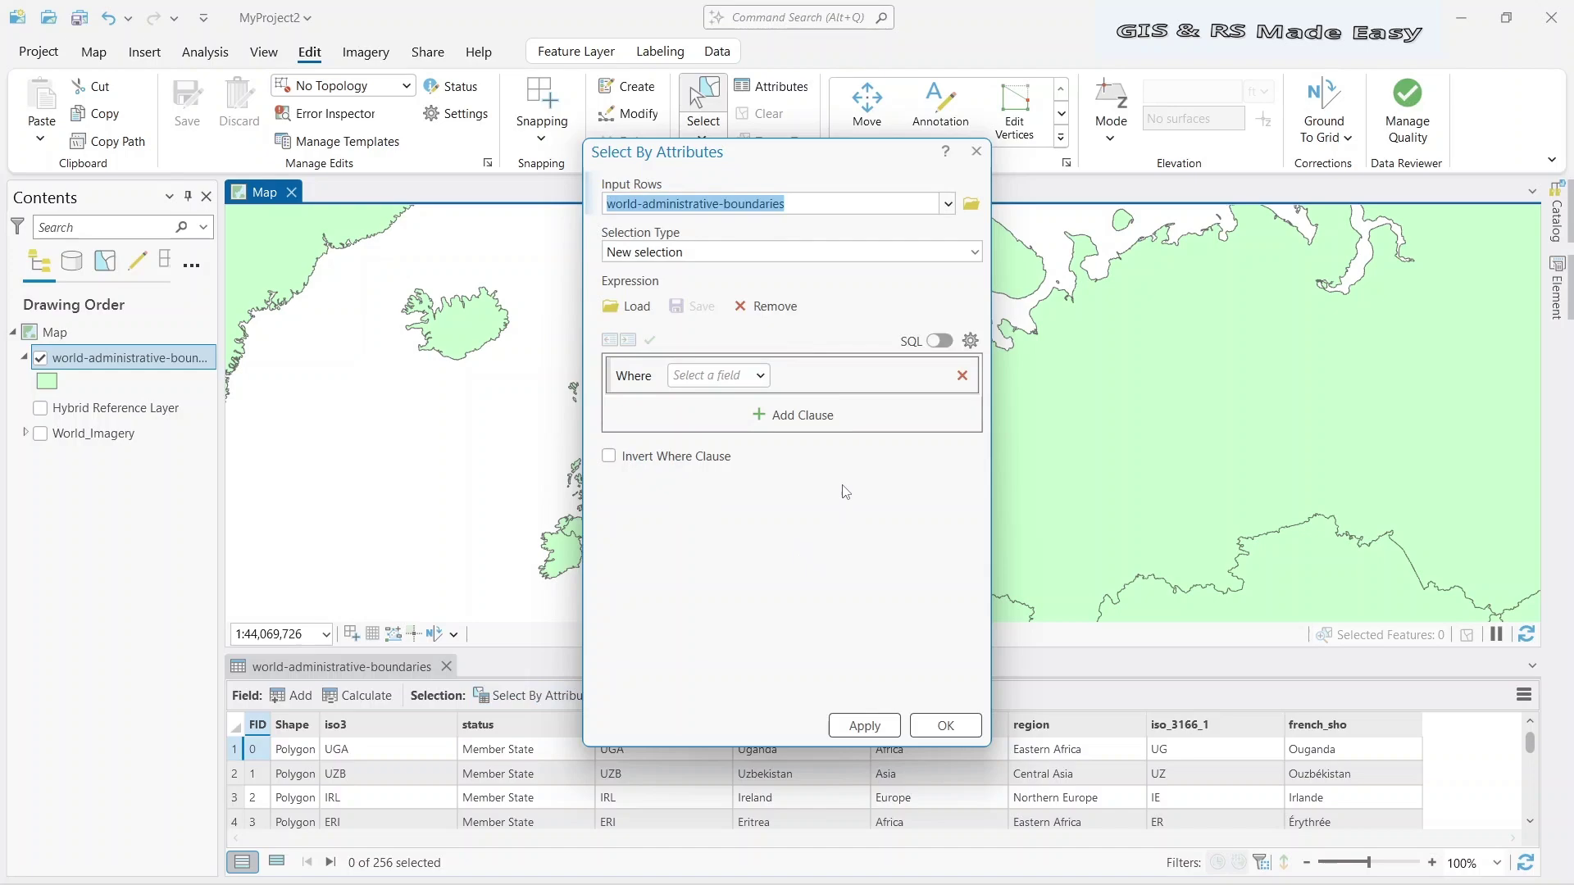
pyautogui.click(949, 204)
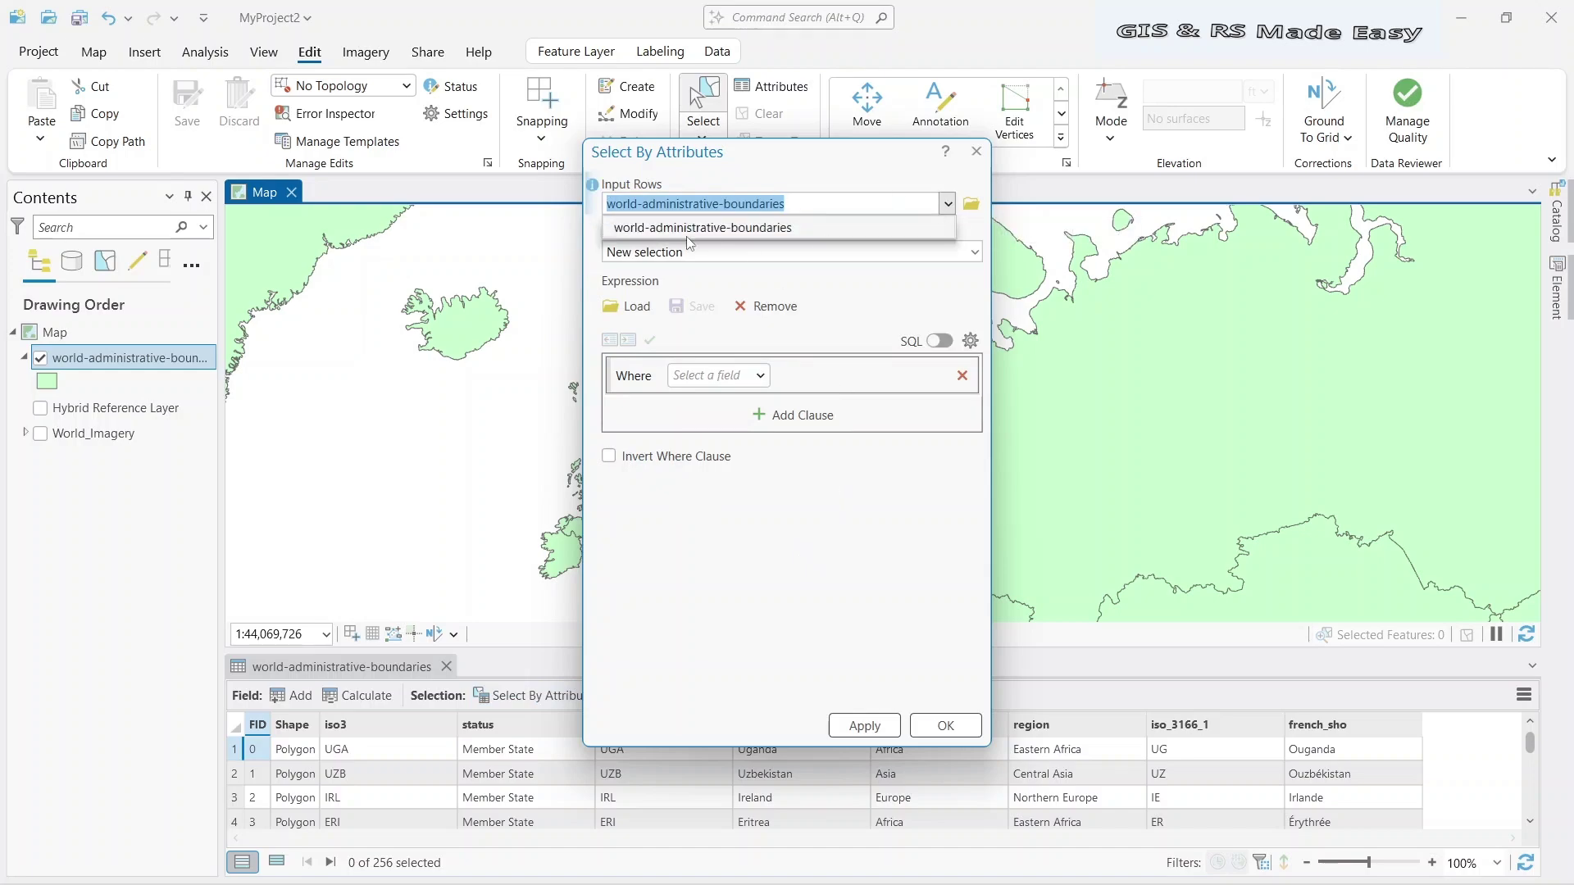
pyautogui.click(763, 230)
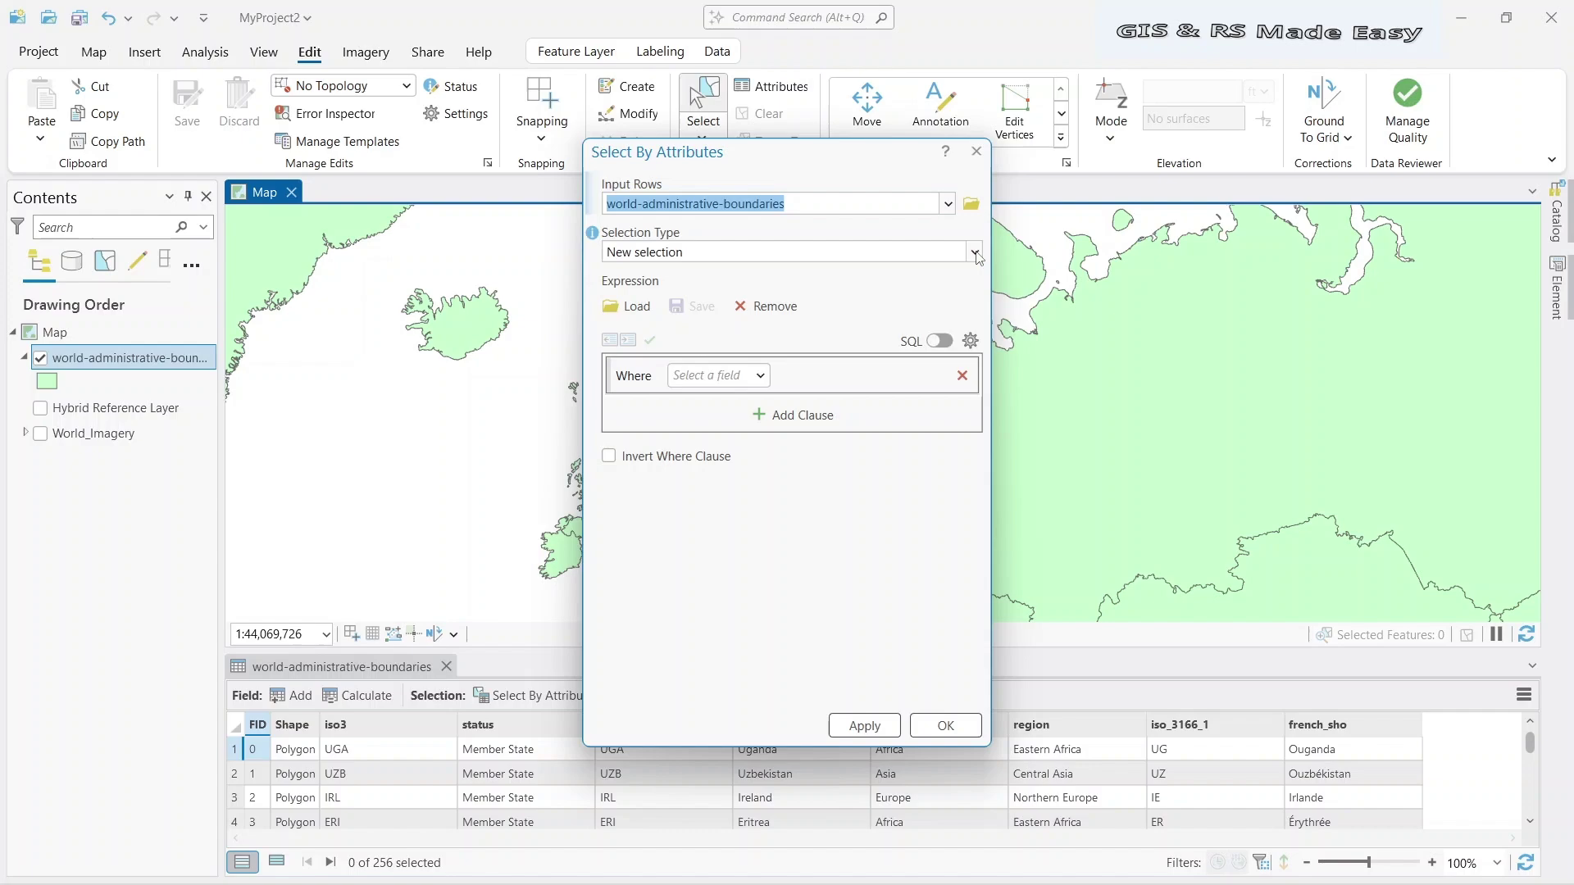
pyautogui.click(731, 253)
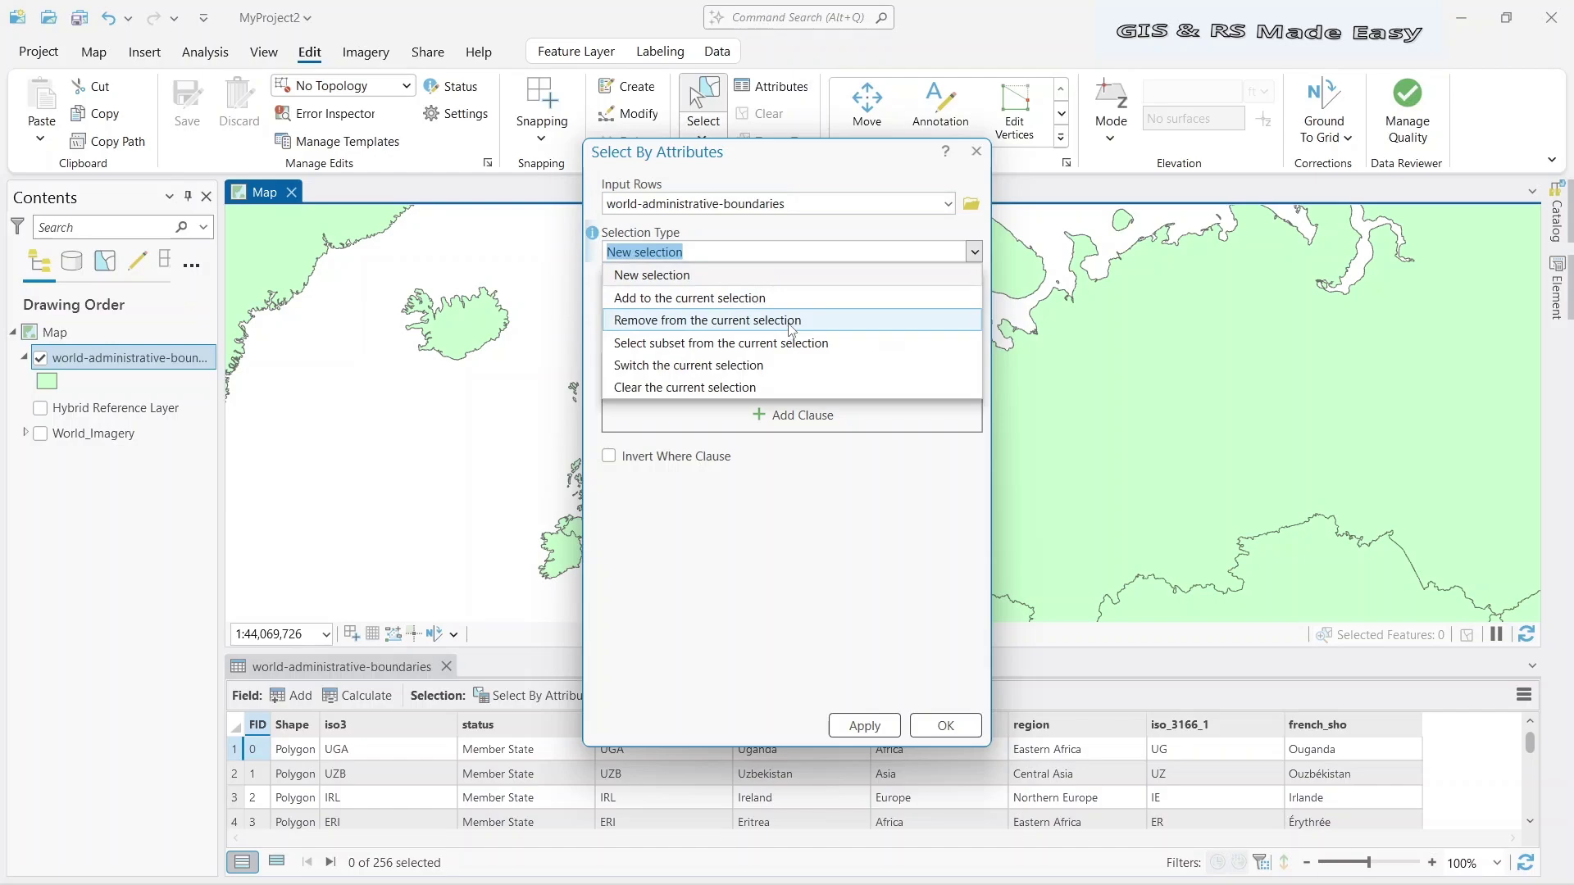
pyautogui.click(674, 276)
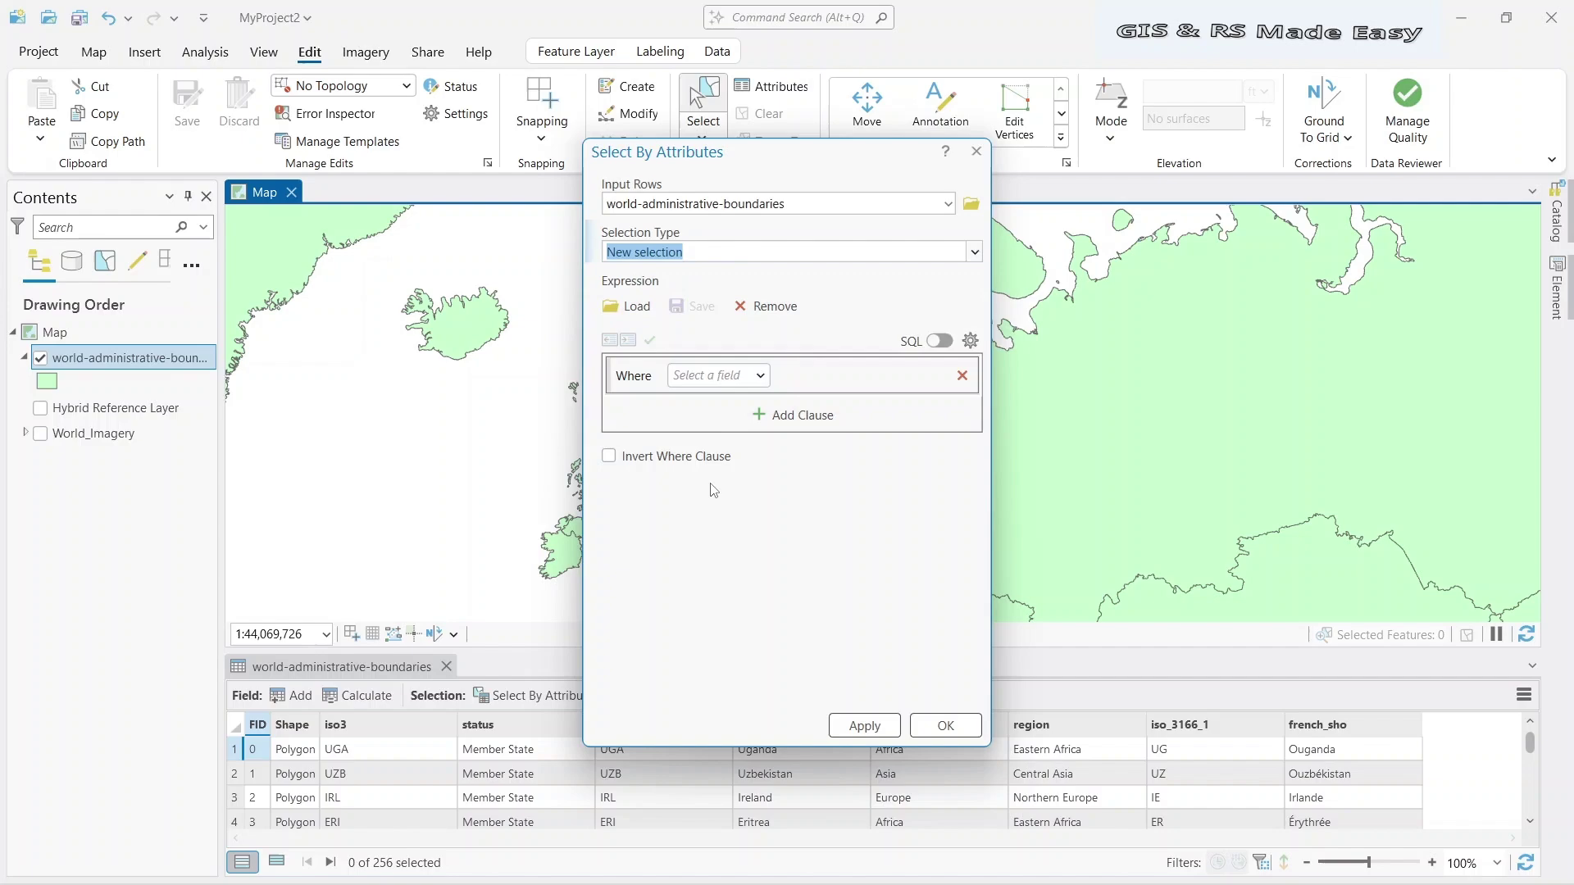
# Build the where clause name is equal to Norway.
pyautogui.click(701, 378)
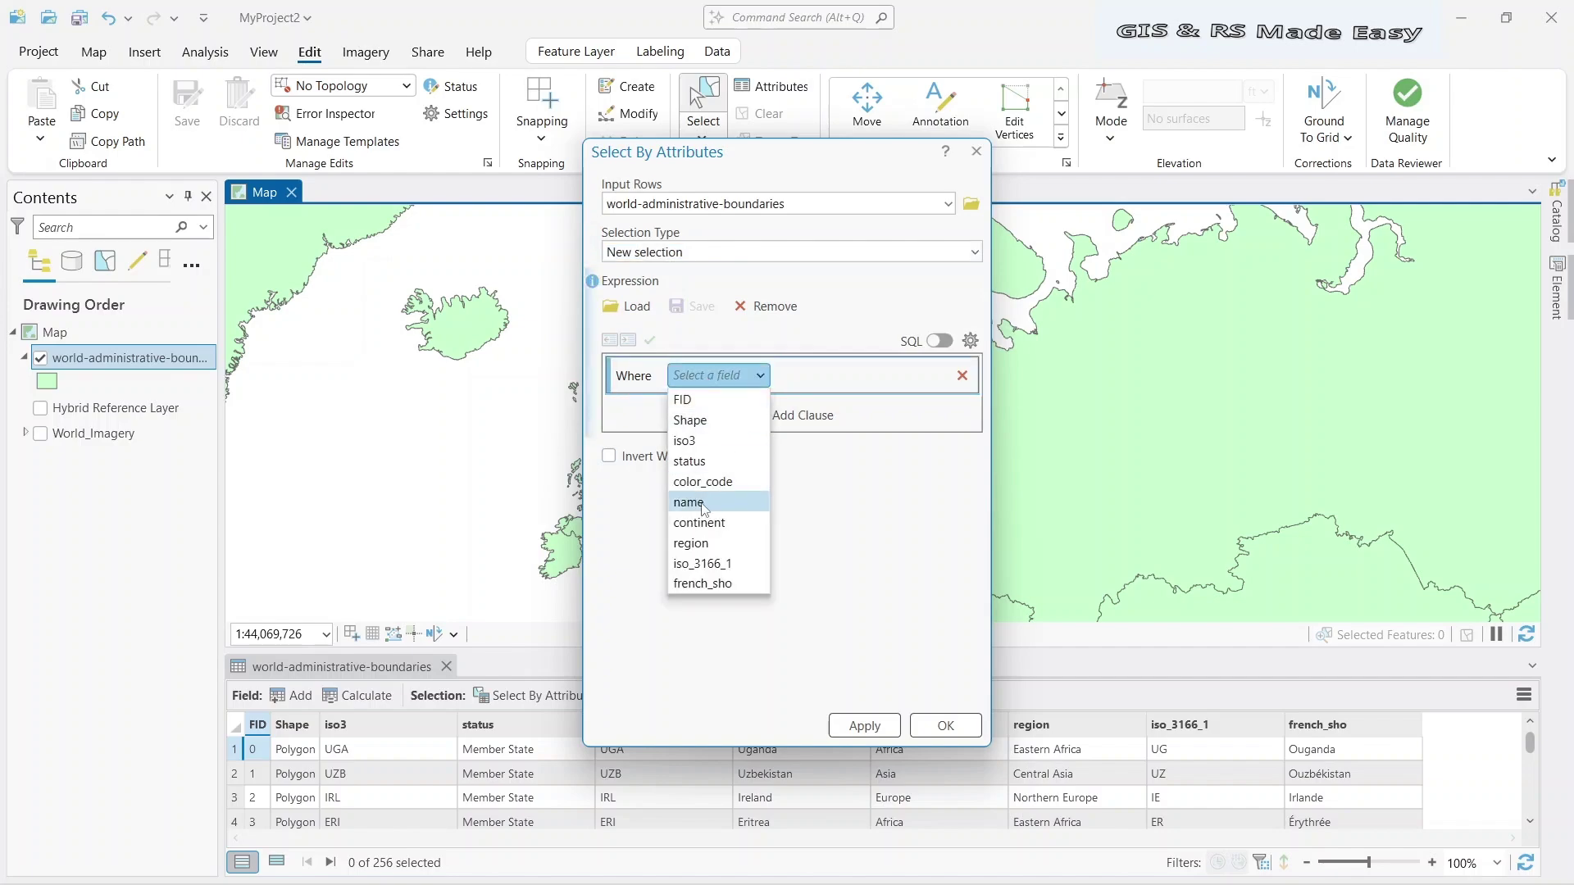
pyautogui.click(704, 507)
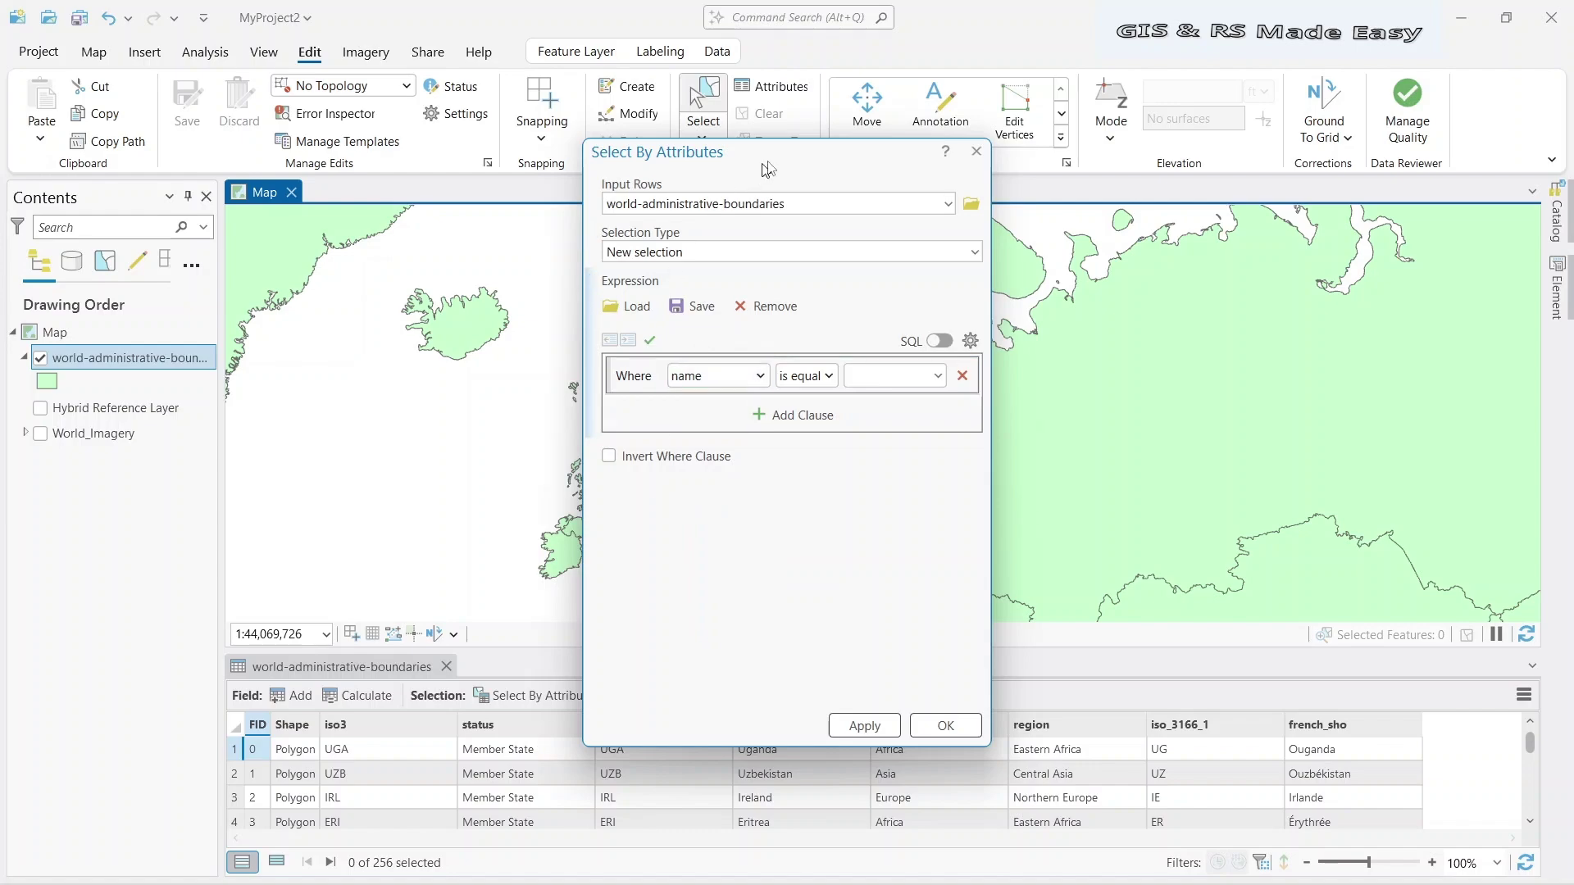
pyautogui.moveTo(753, 165); pyautogui.dragTo(871, 59)
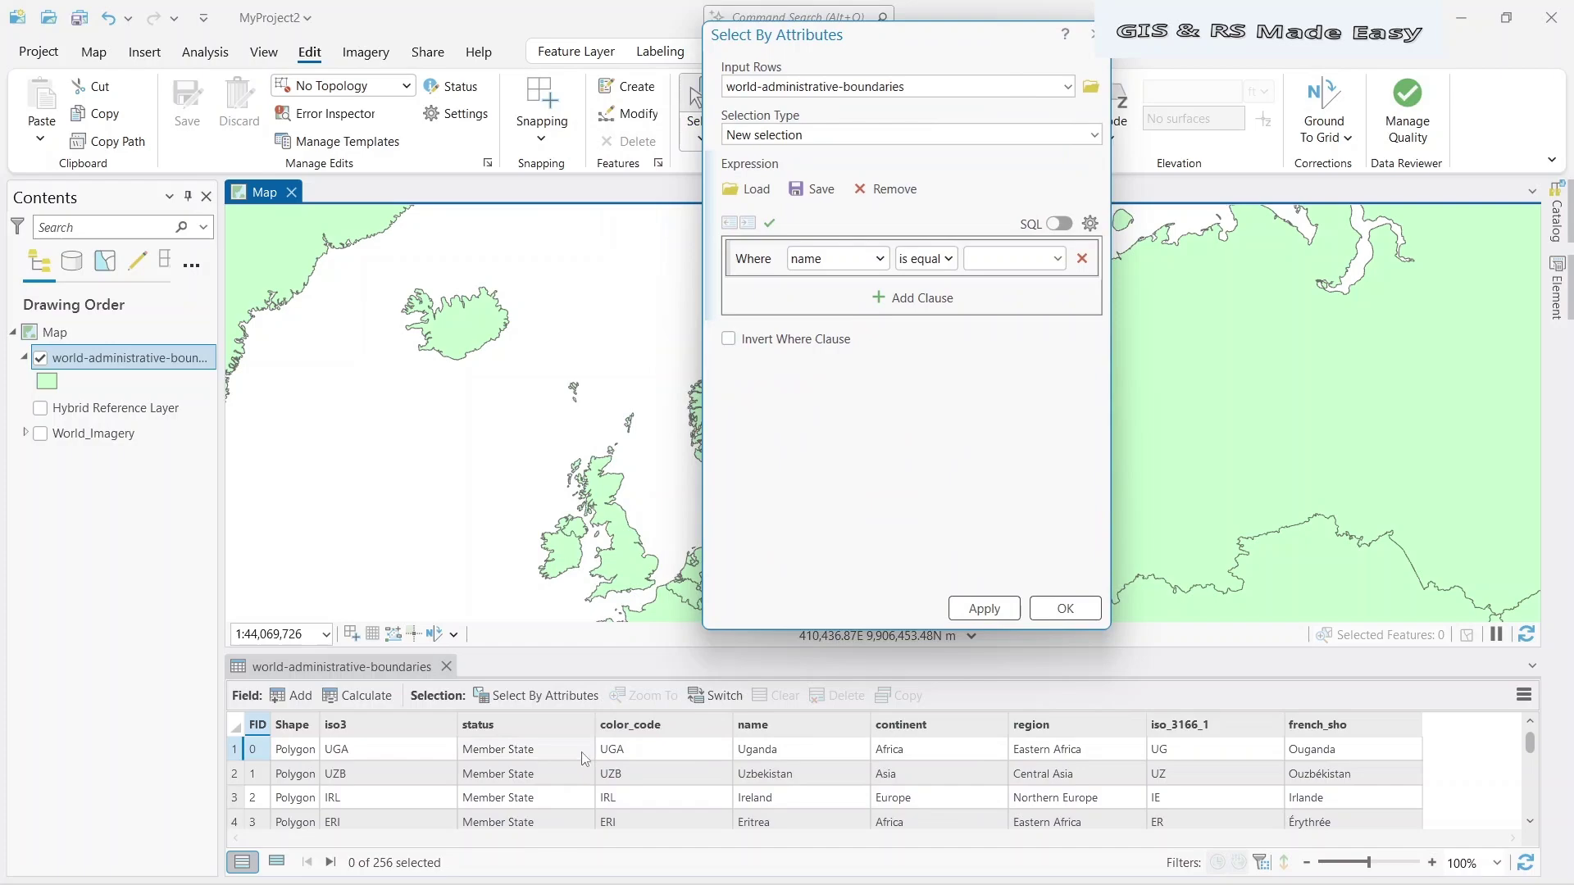
pyautogui.moveTo(763, 116)
pyautogui.moveTo(852, 46); pyautogui.dragTo(743, 119)
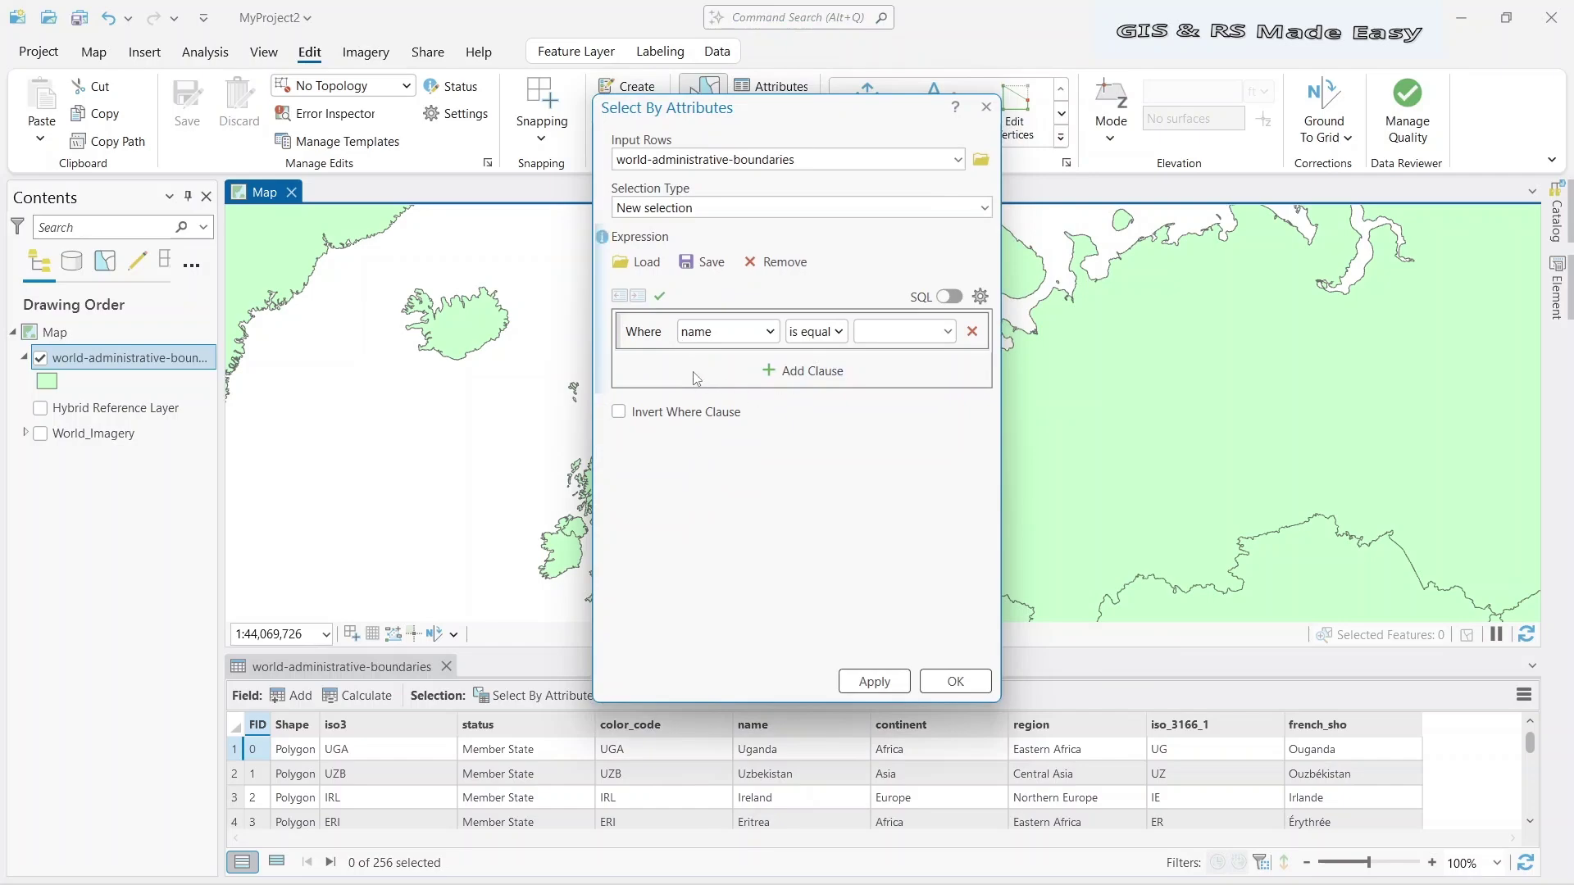
pyautogui.click(947, 332)
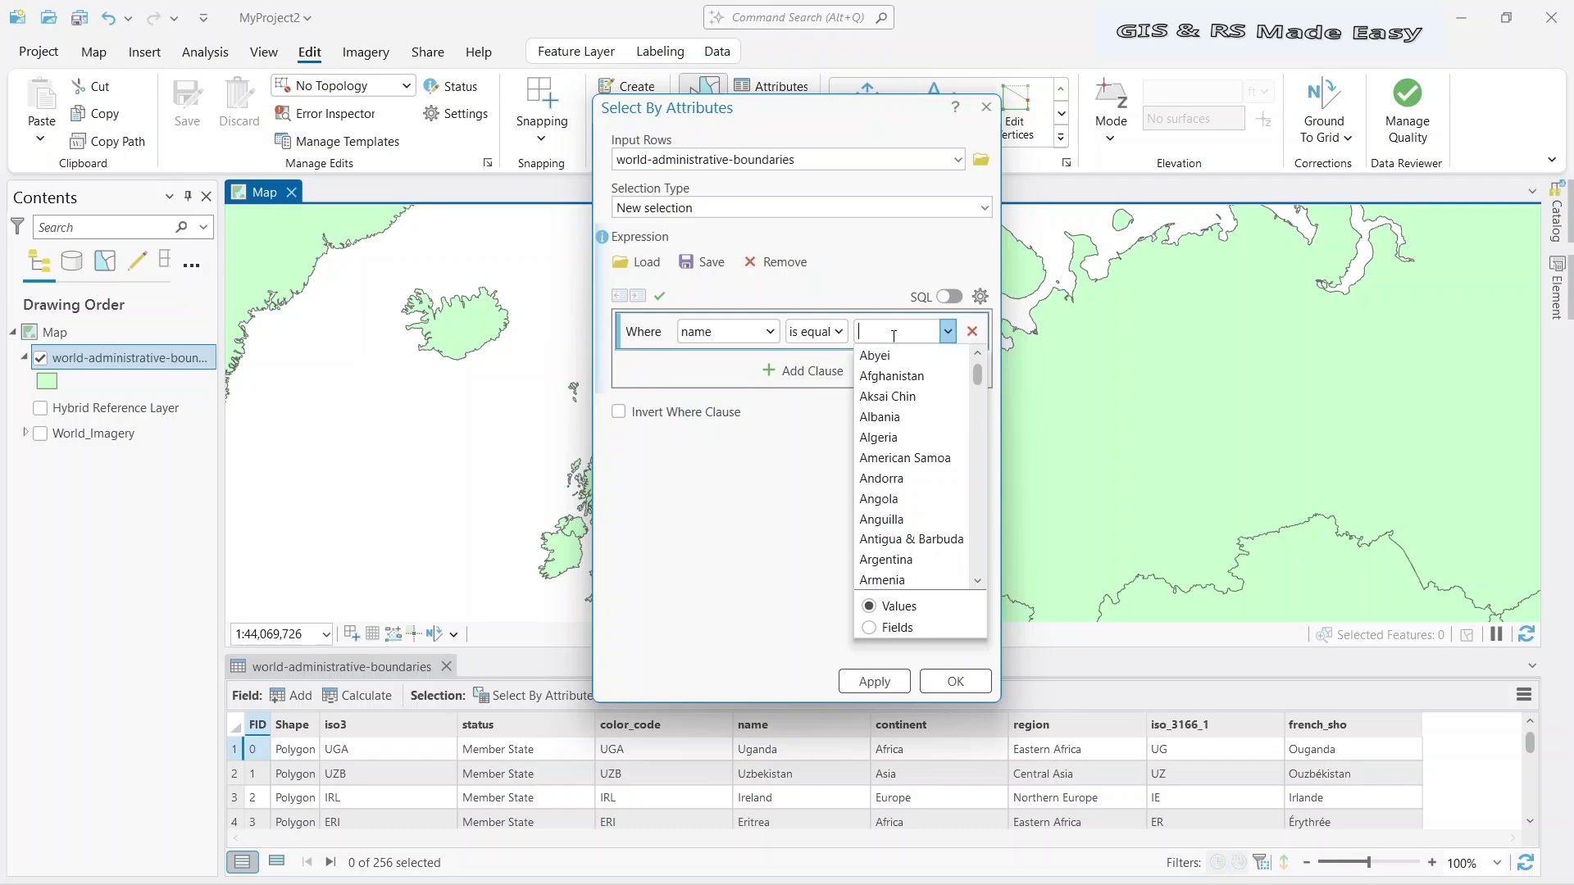
pyautogui.write('N')
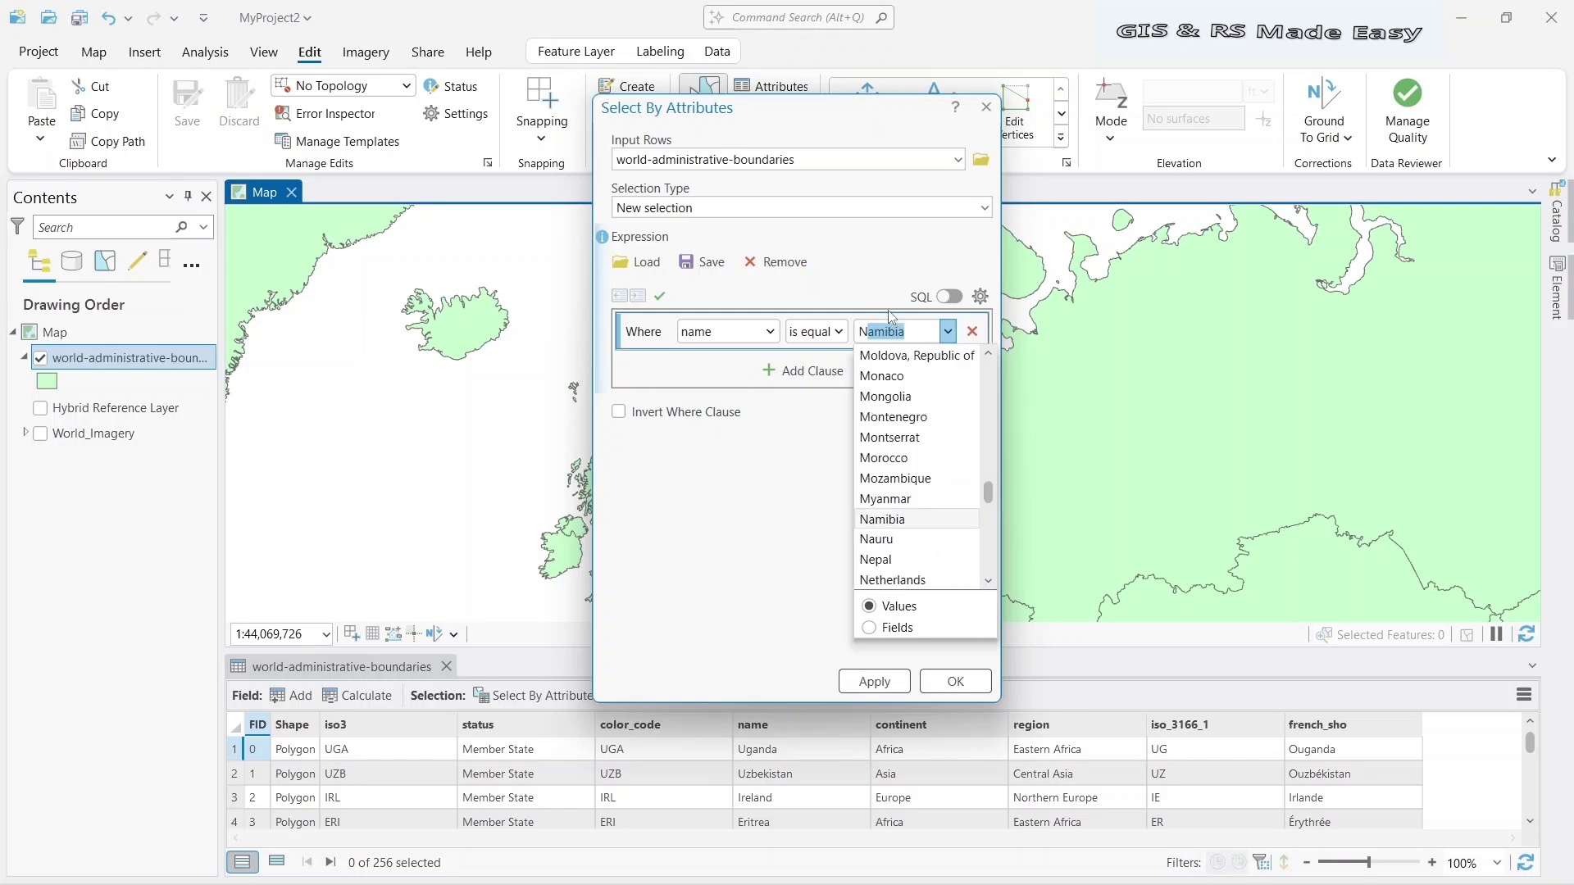
pyautogui.write('orway')
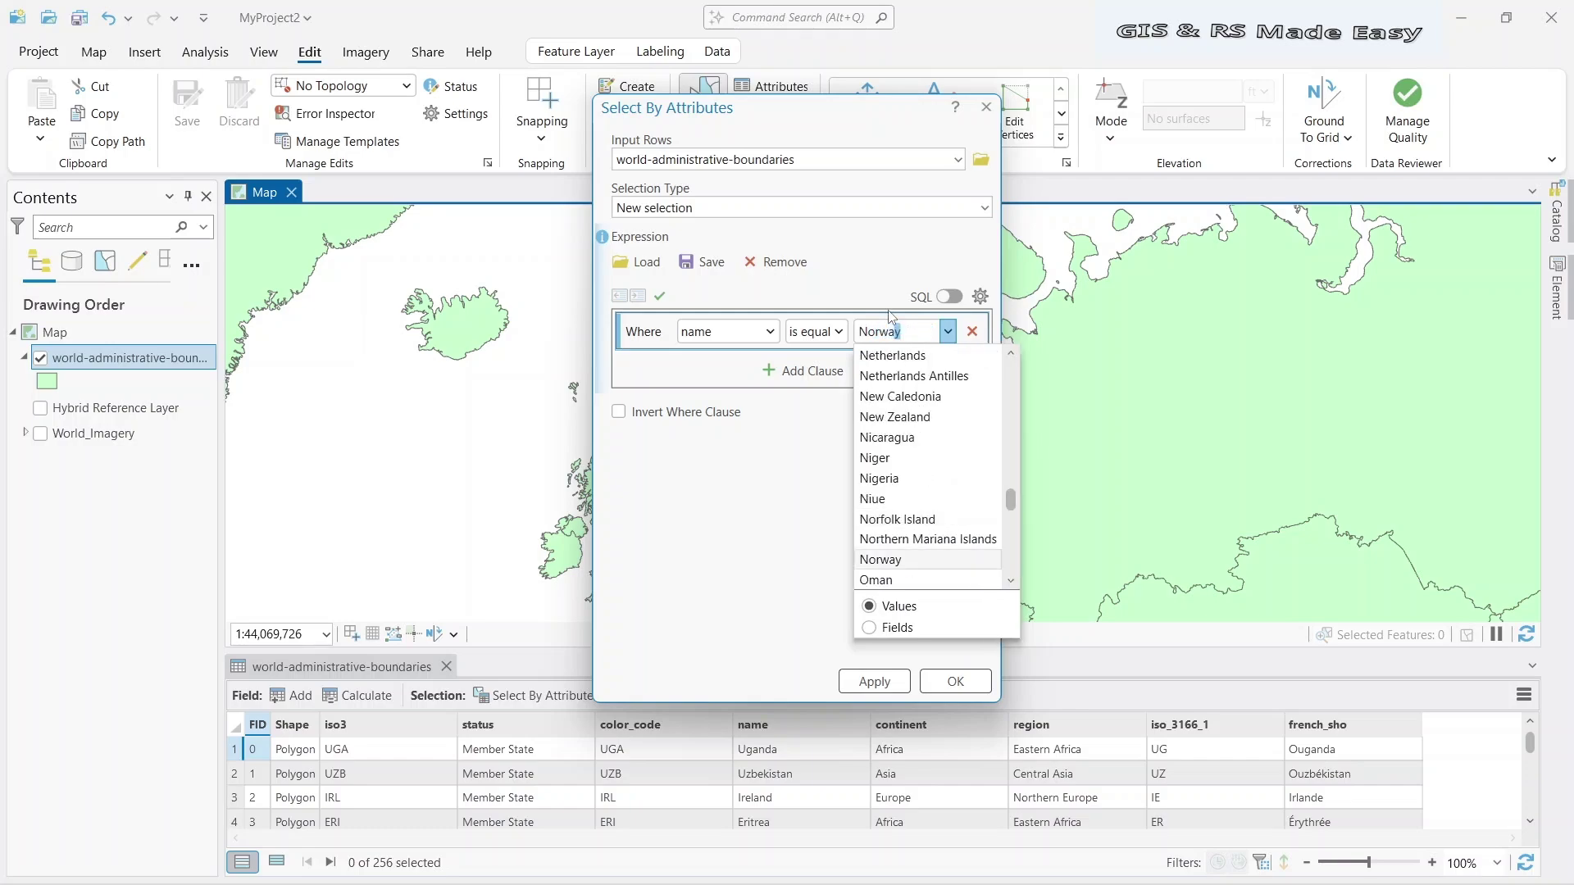
pyautogui.press('Return')
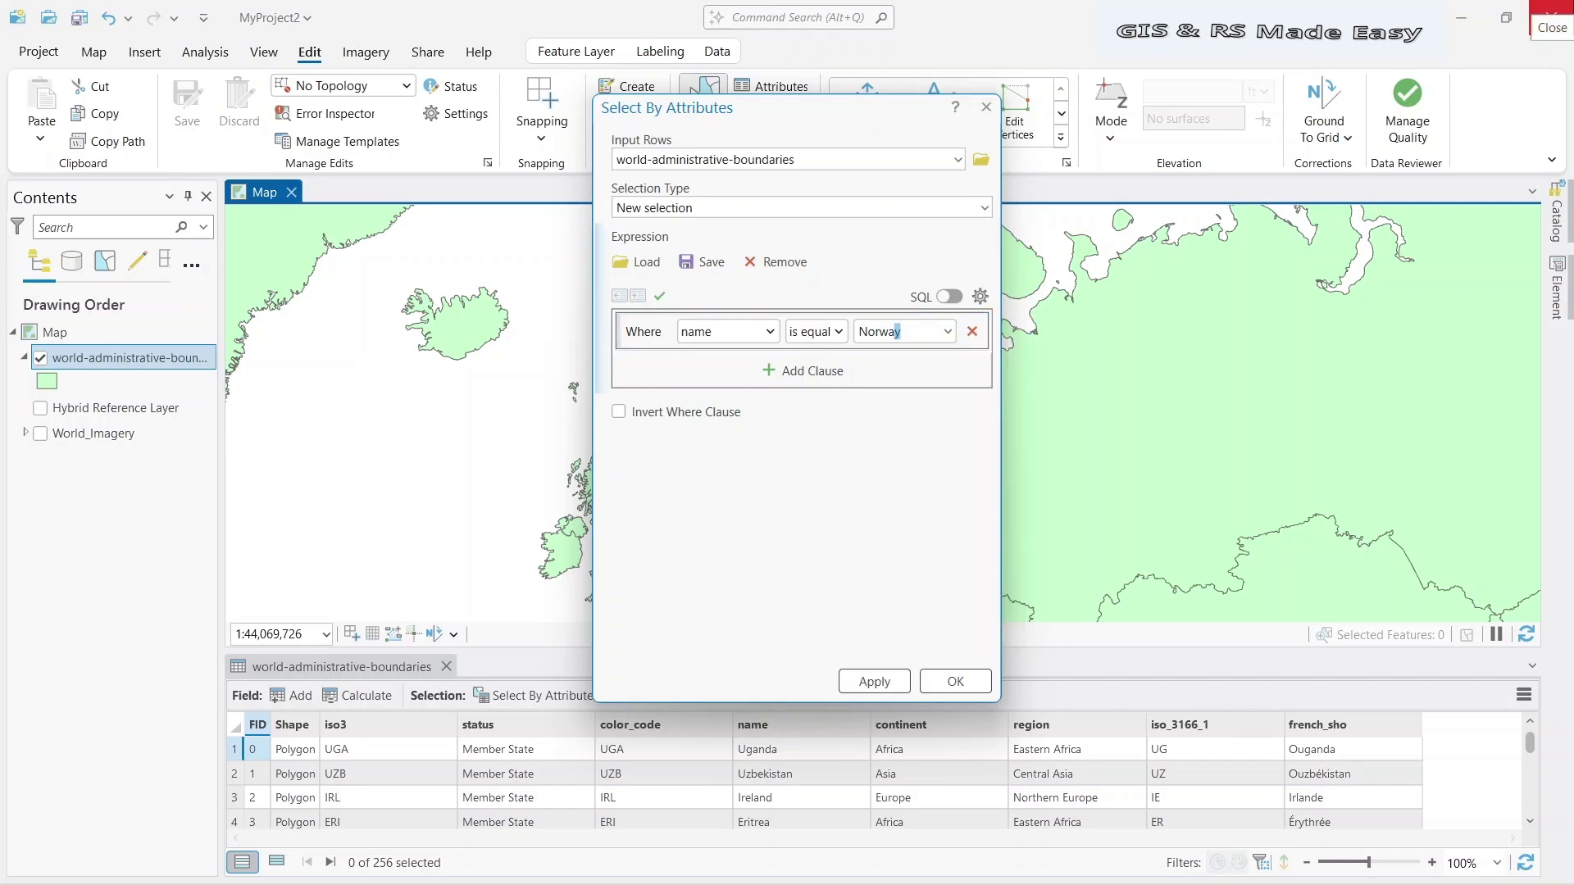
# Add two Or clauses on the name field for Sweden and Denmark.
pyautogui.click(819, 374)
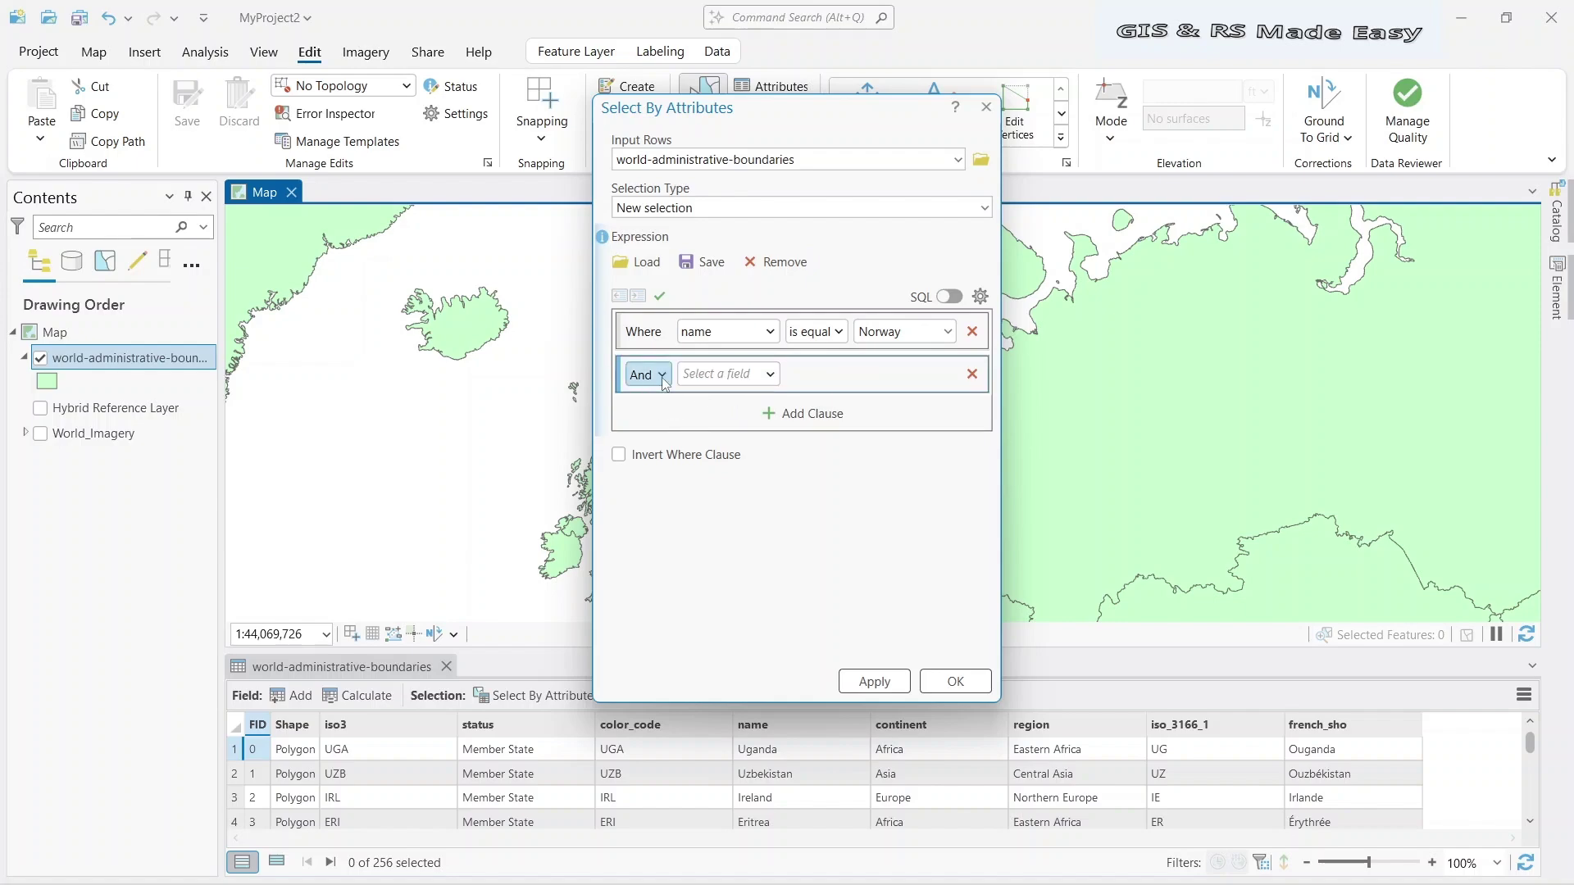
pyautogui.click(657, 378)
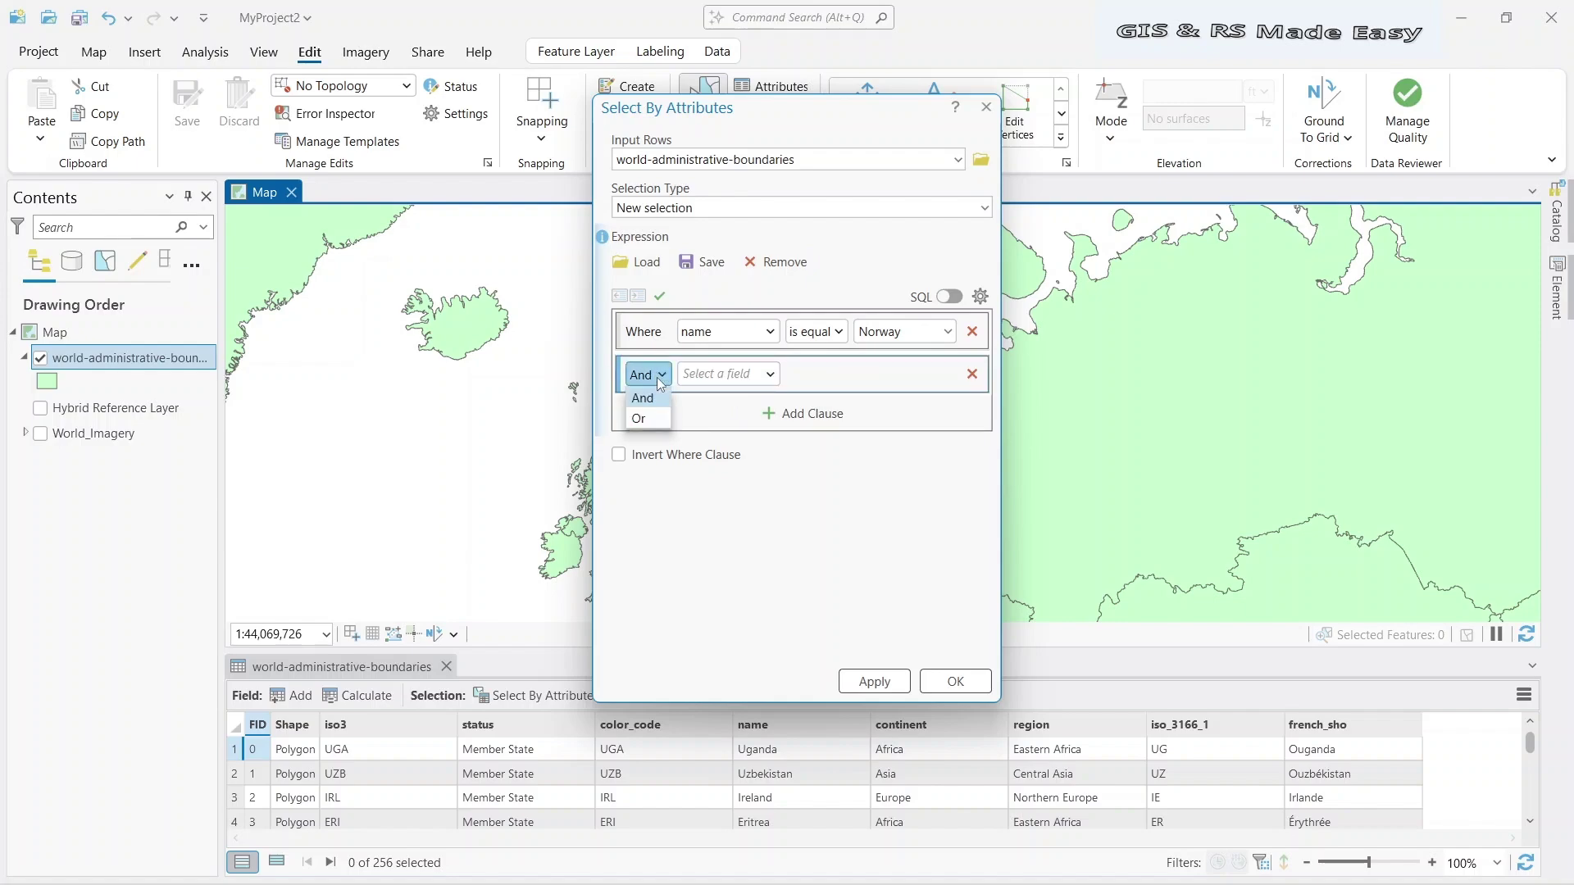
pyautogui.click(647, 419)
pyautogui.click(726, 385)
pyautogui.click(698, 500)
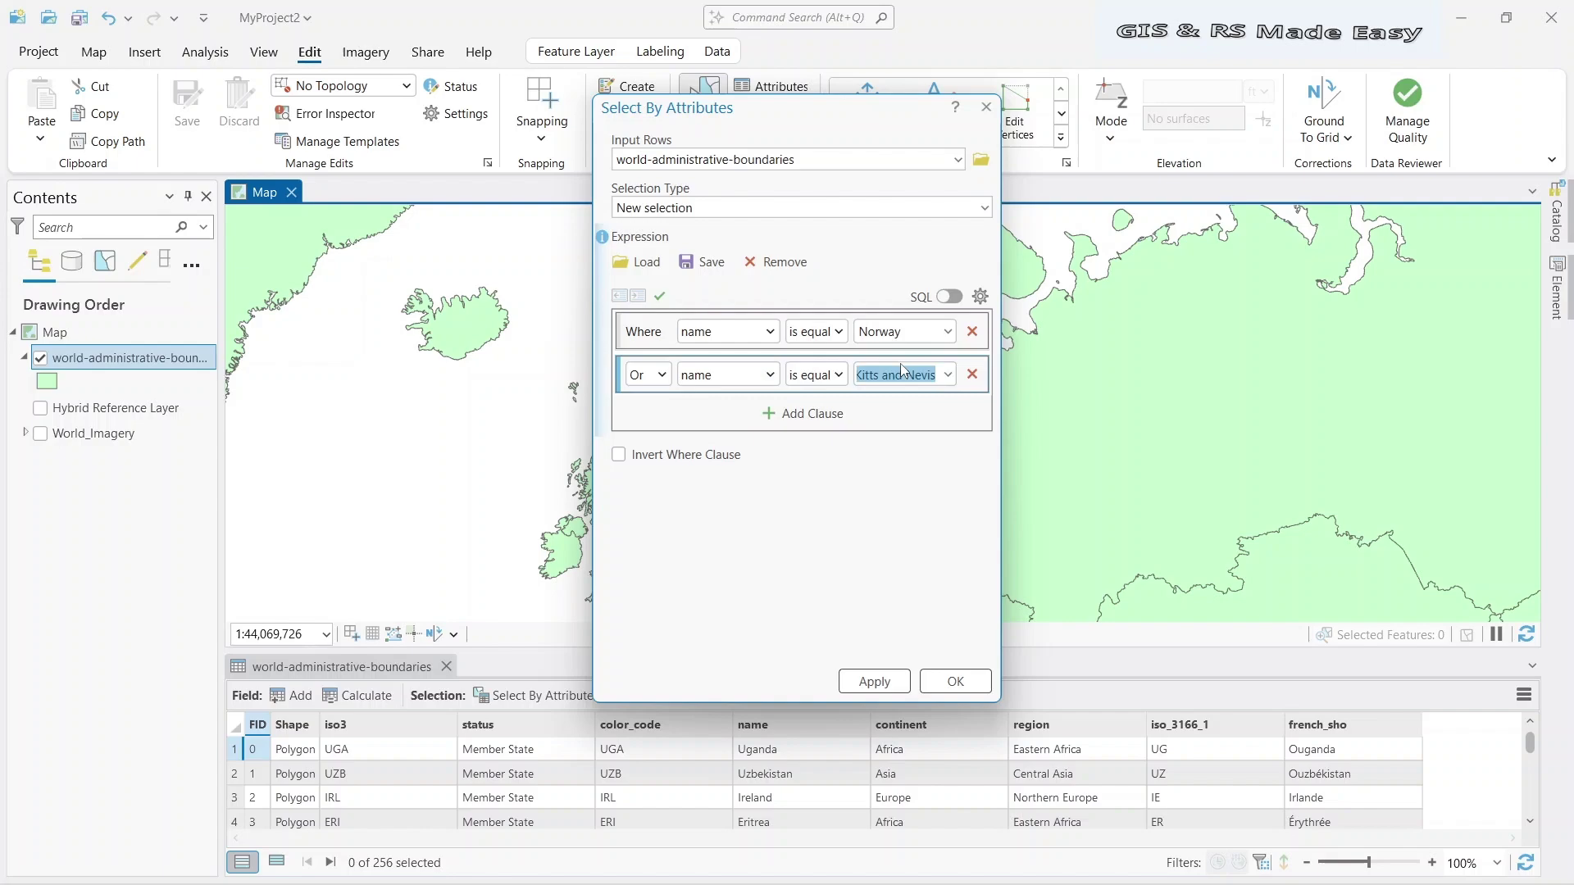
pyautogui.write('Sweden')
pyautogui.click(809, 416)
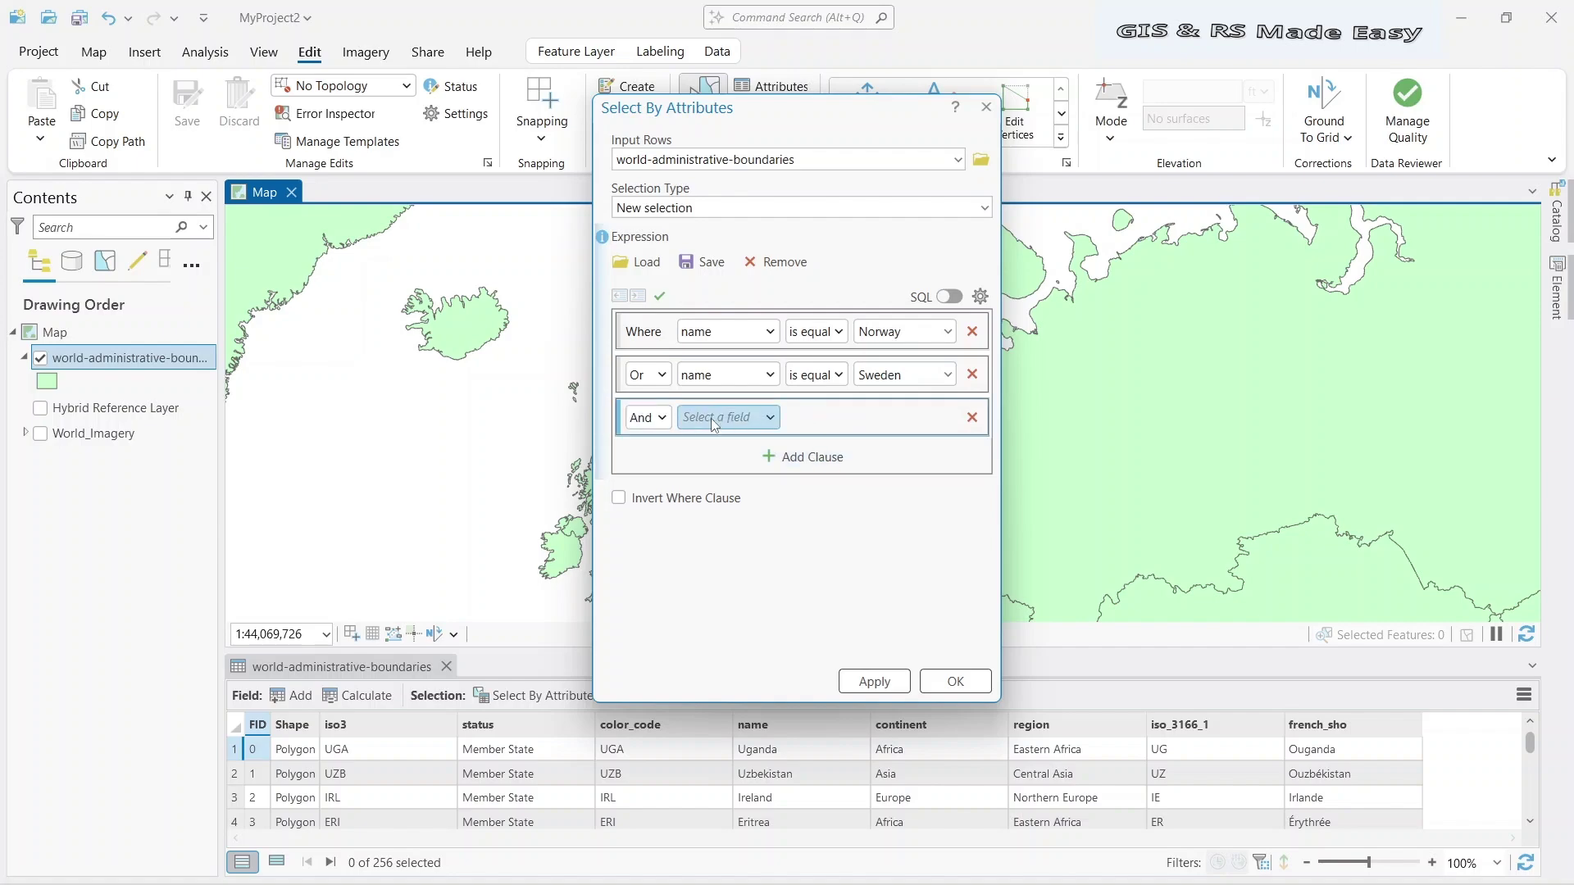
pyautogui.click(712, 418)
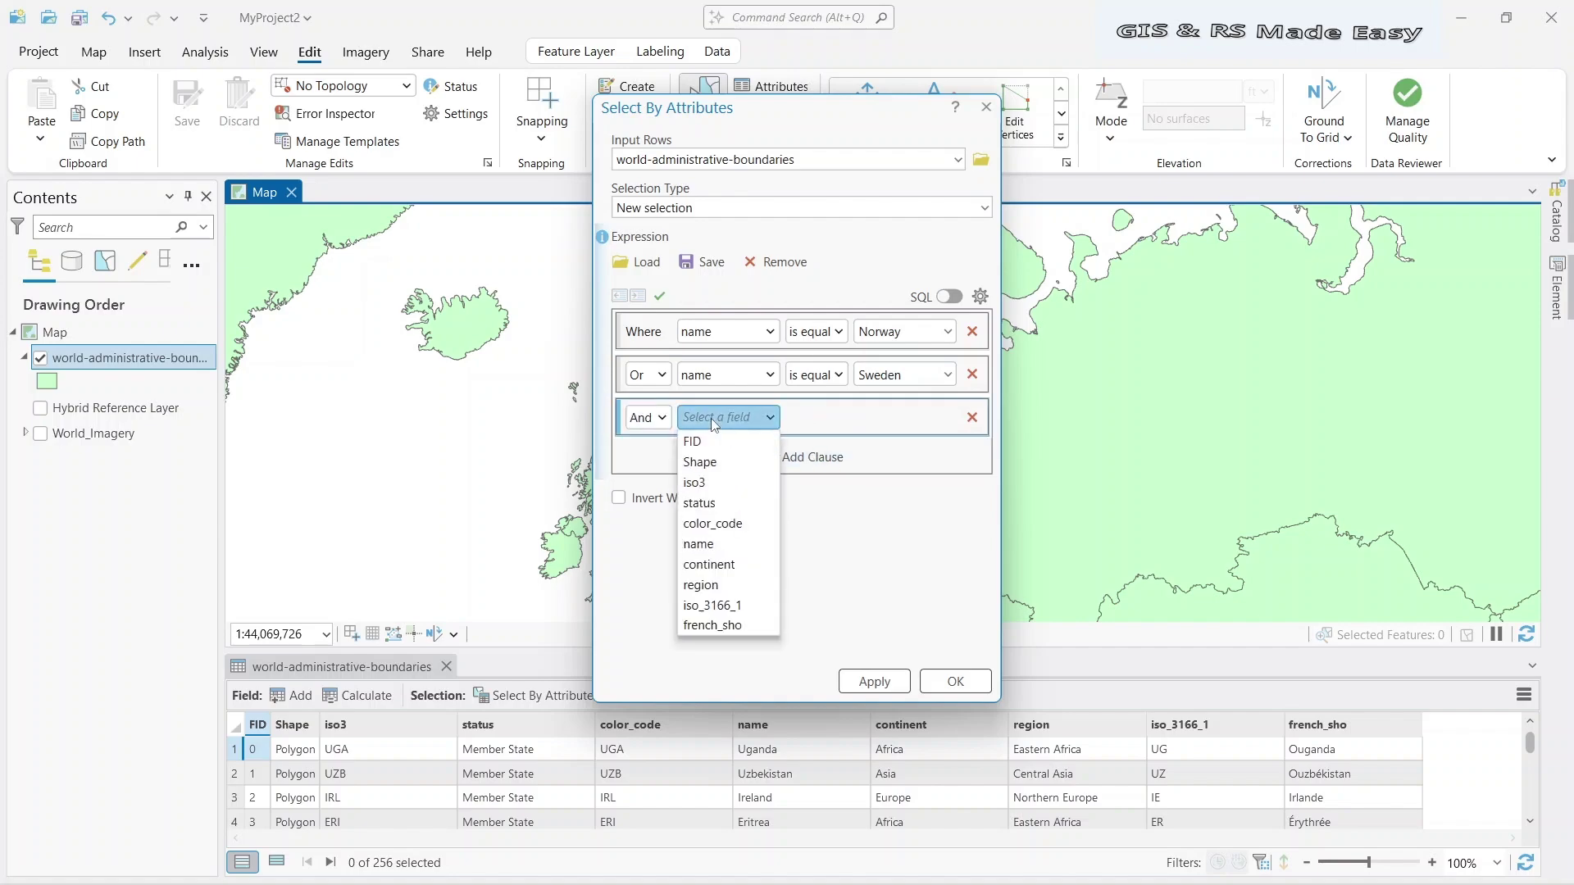
pyautogui.click(699, 544)
pyautogui.write('Denmark')
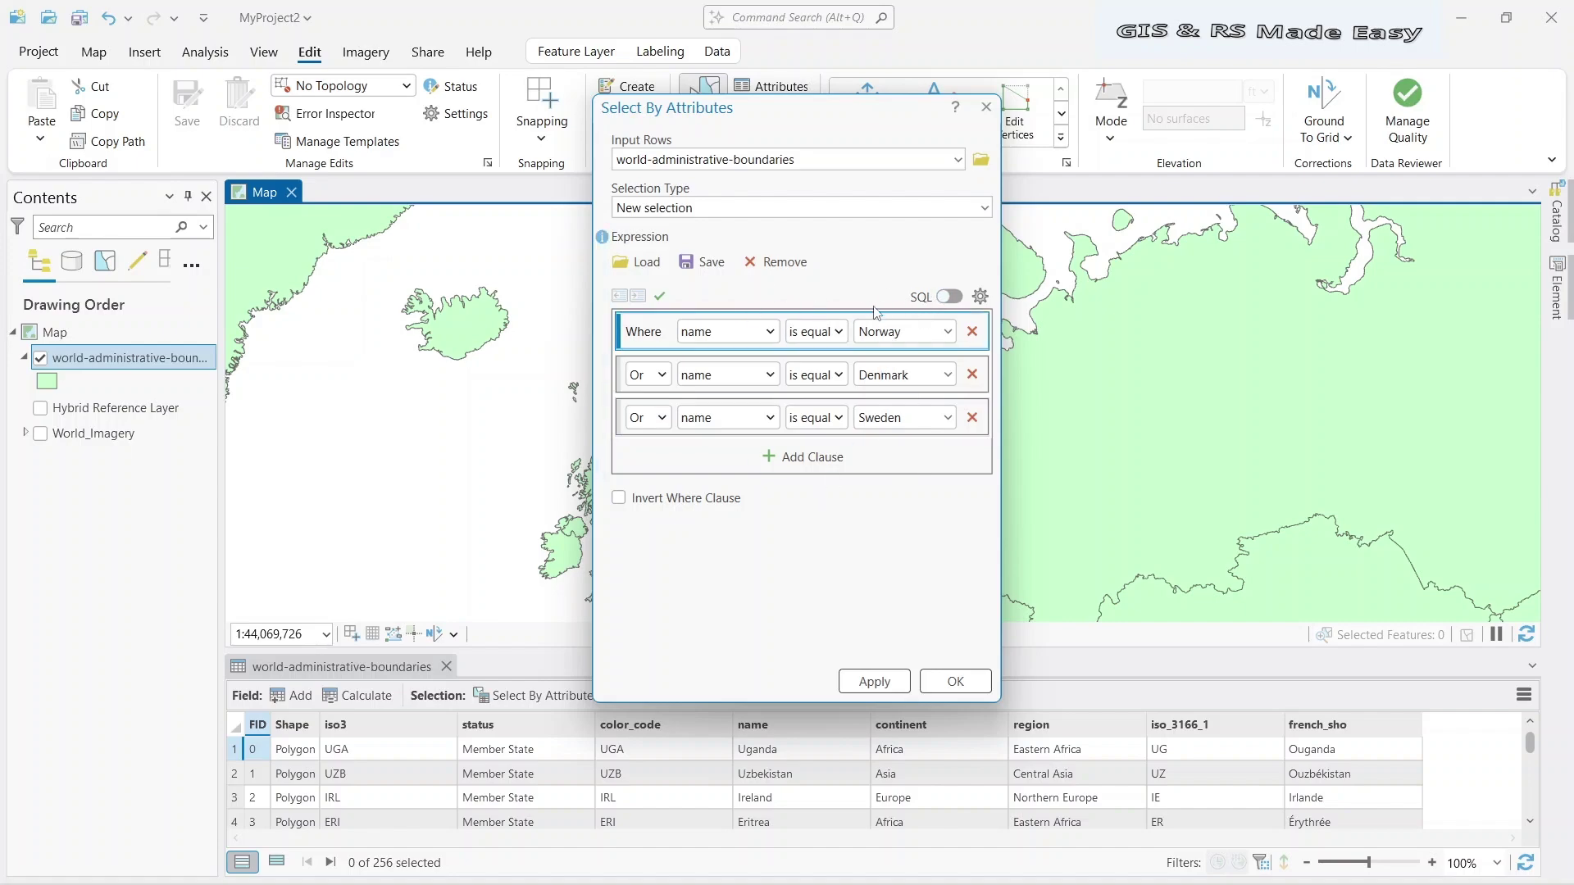
# In the SQL view, append OR name='Finland' OR name='Iceland' to the query.
pyautogui.click(959, 300)
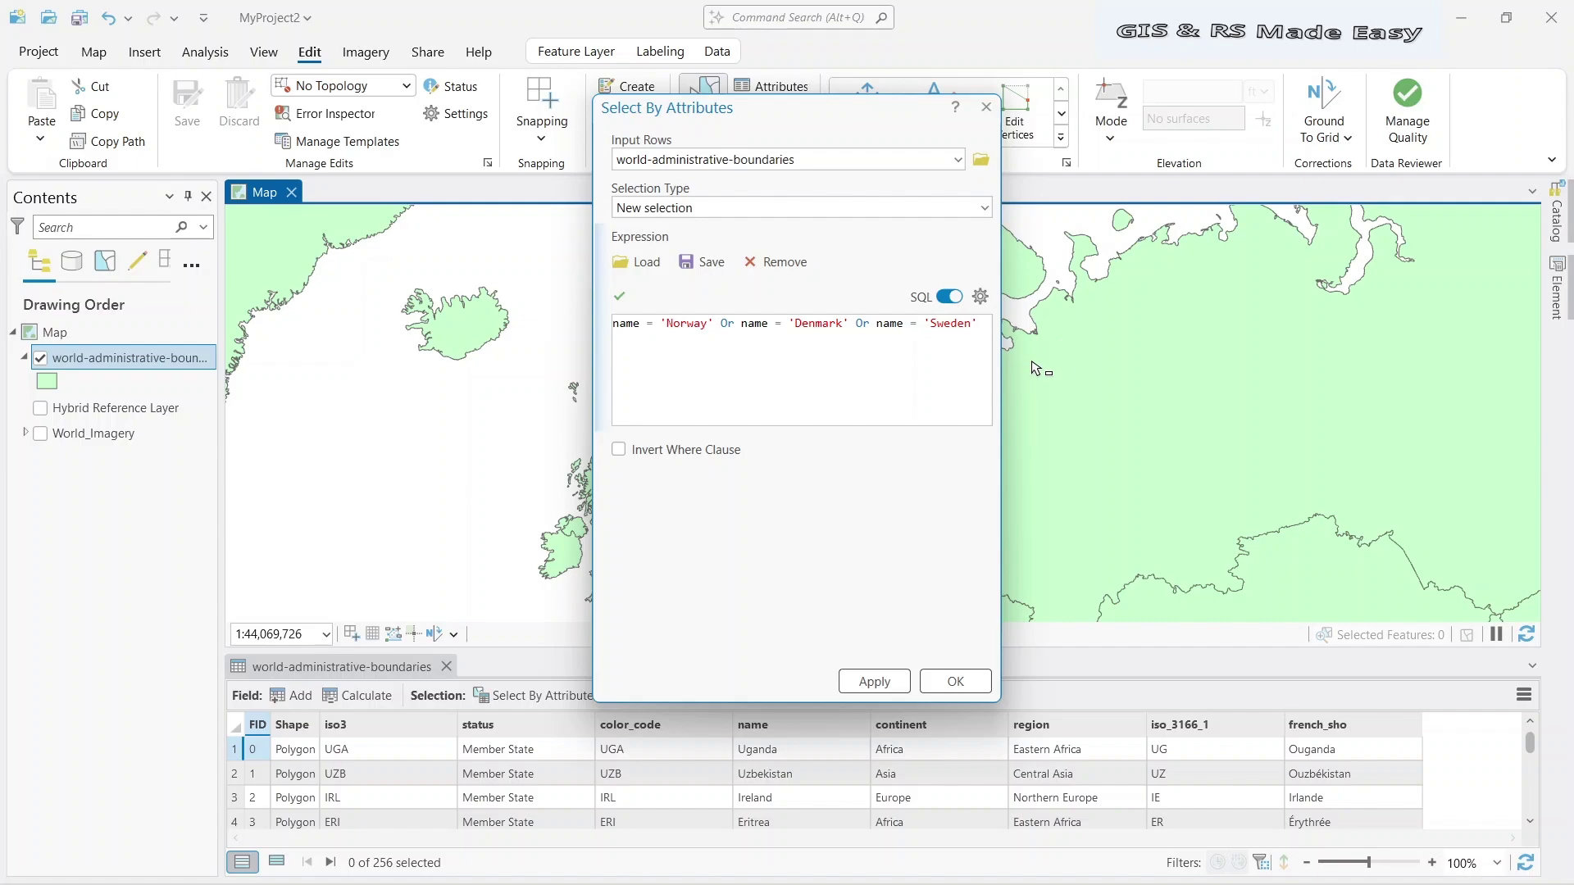
pyautogui.write(' Or')
pyautogui.press('Return')
pyautogui.write('name')
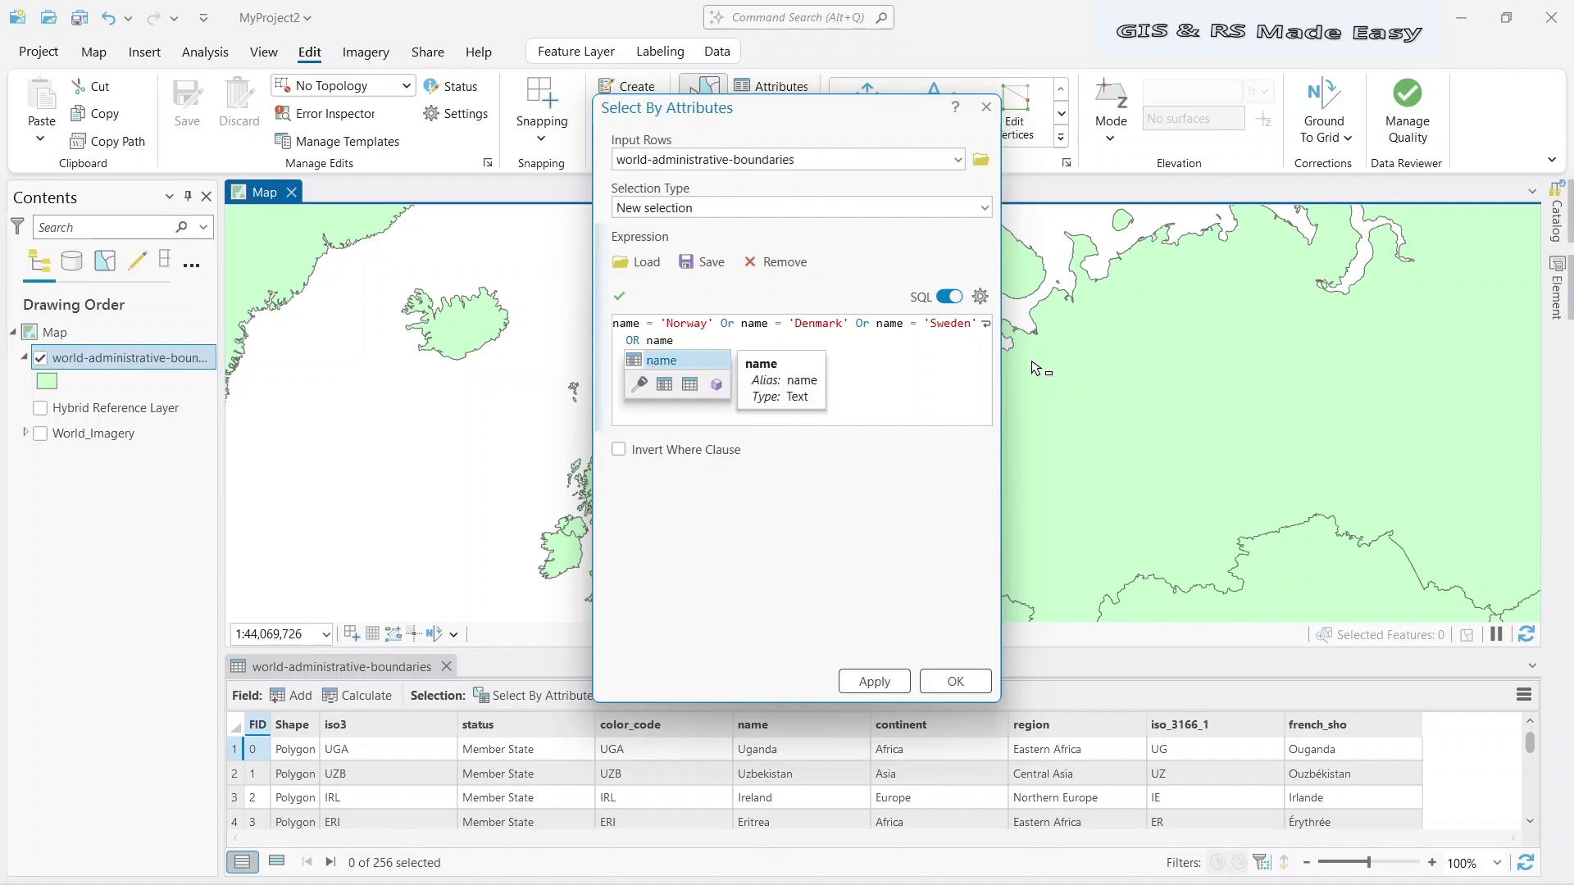
pyautogui.write("= 'Finland")
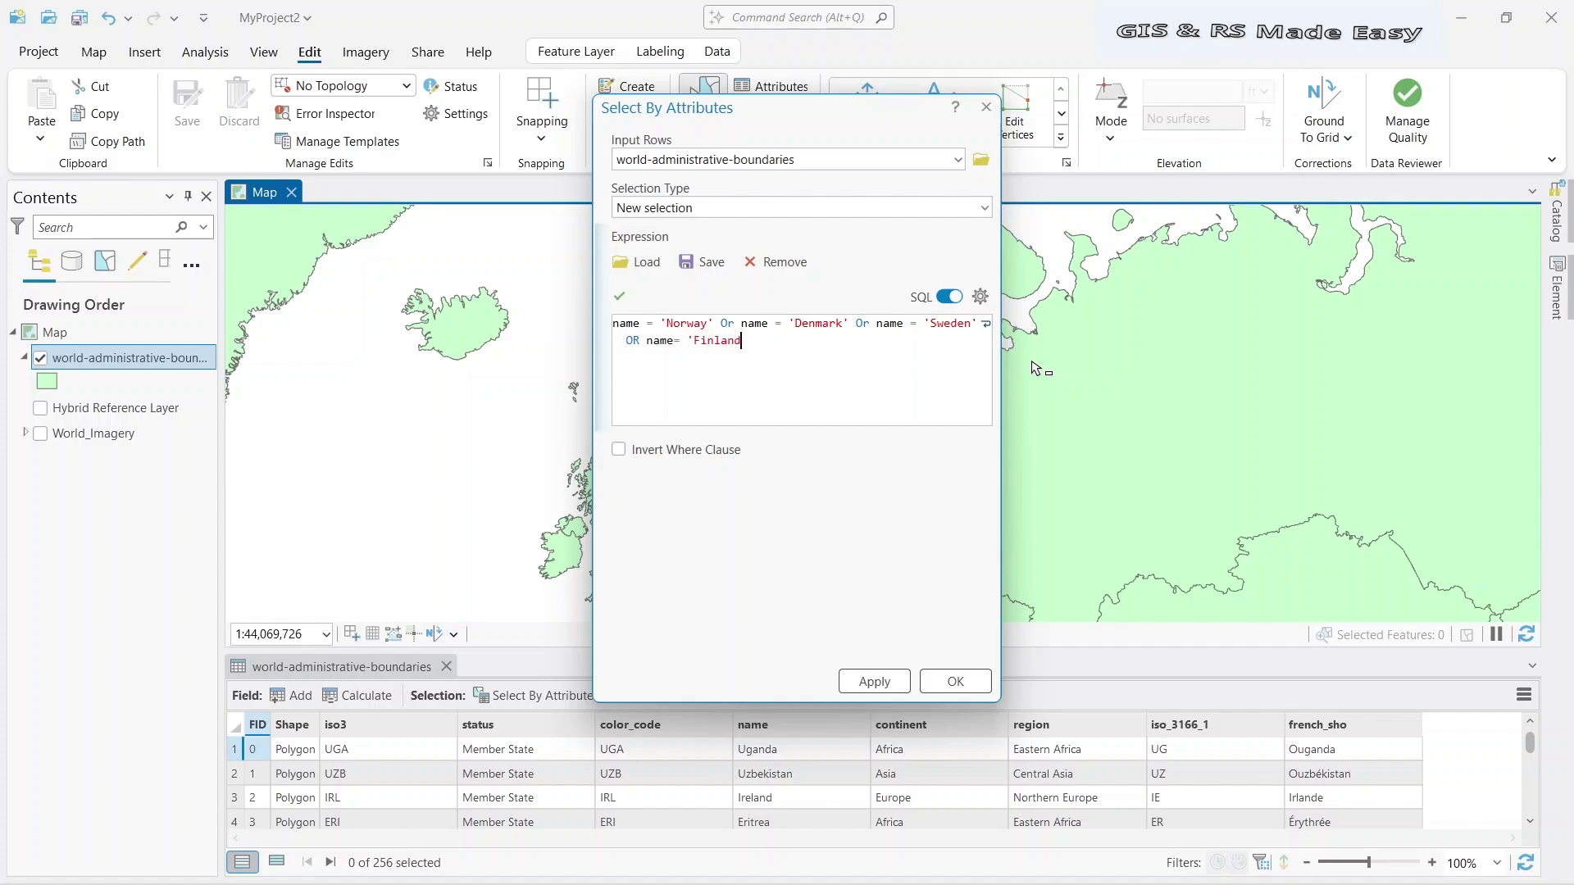
pyautogui.write("' Or")
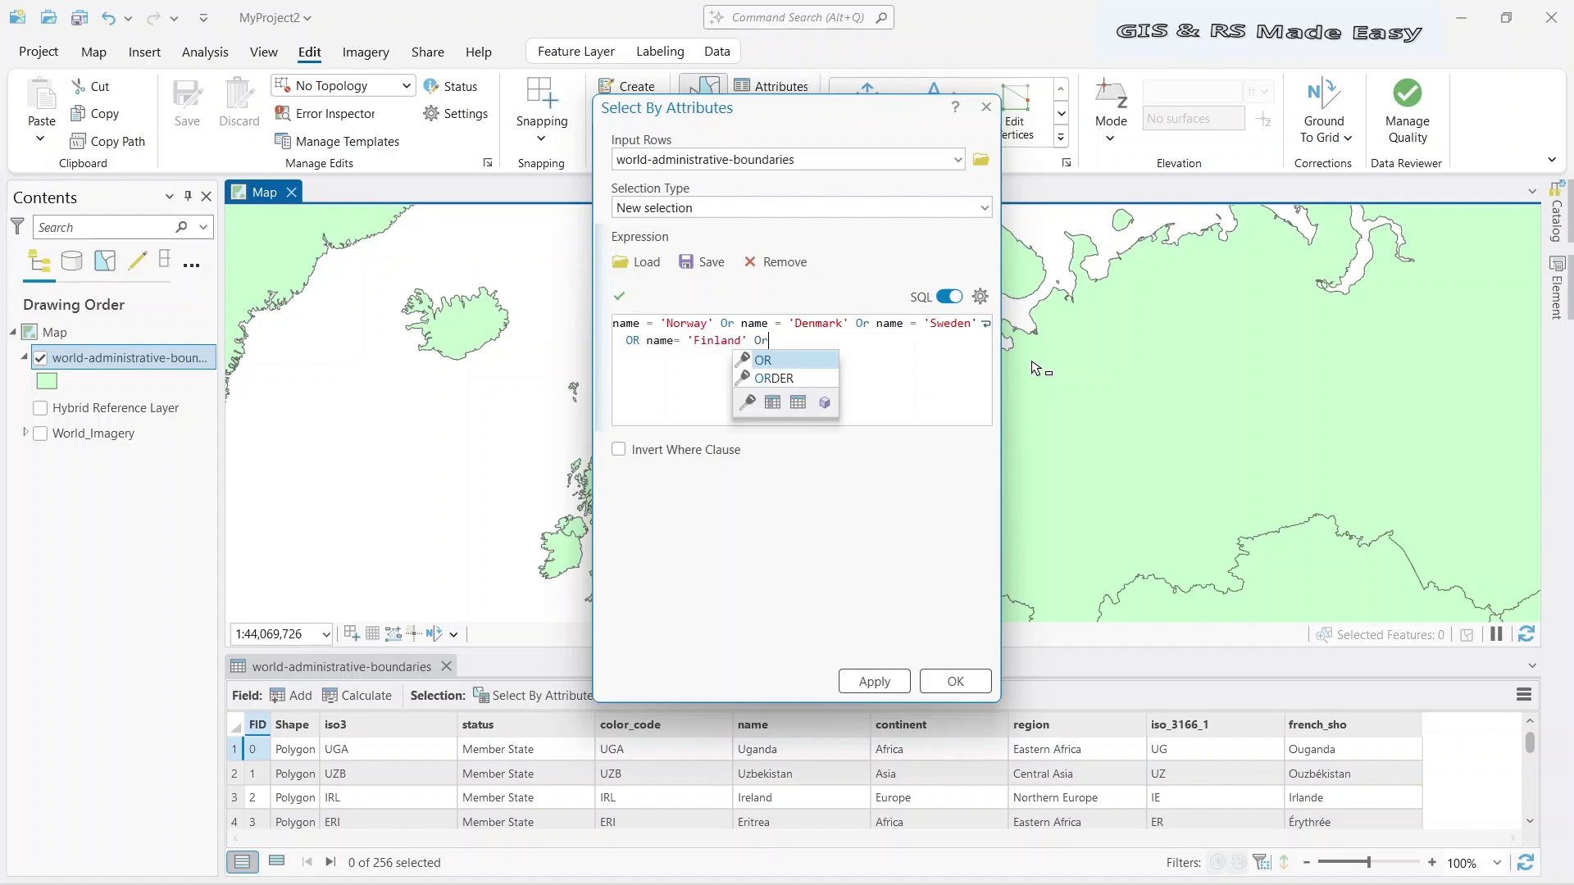
pyautogui.press('Return')
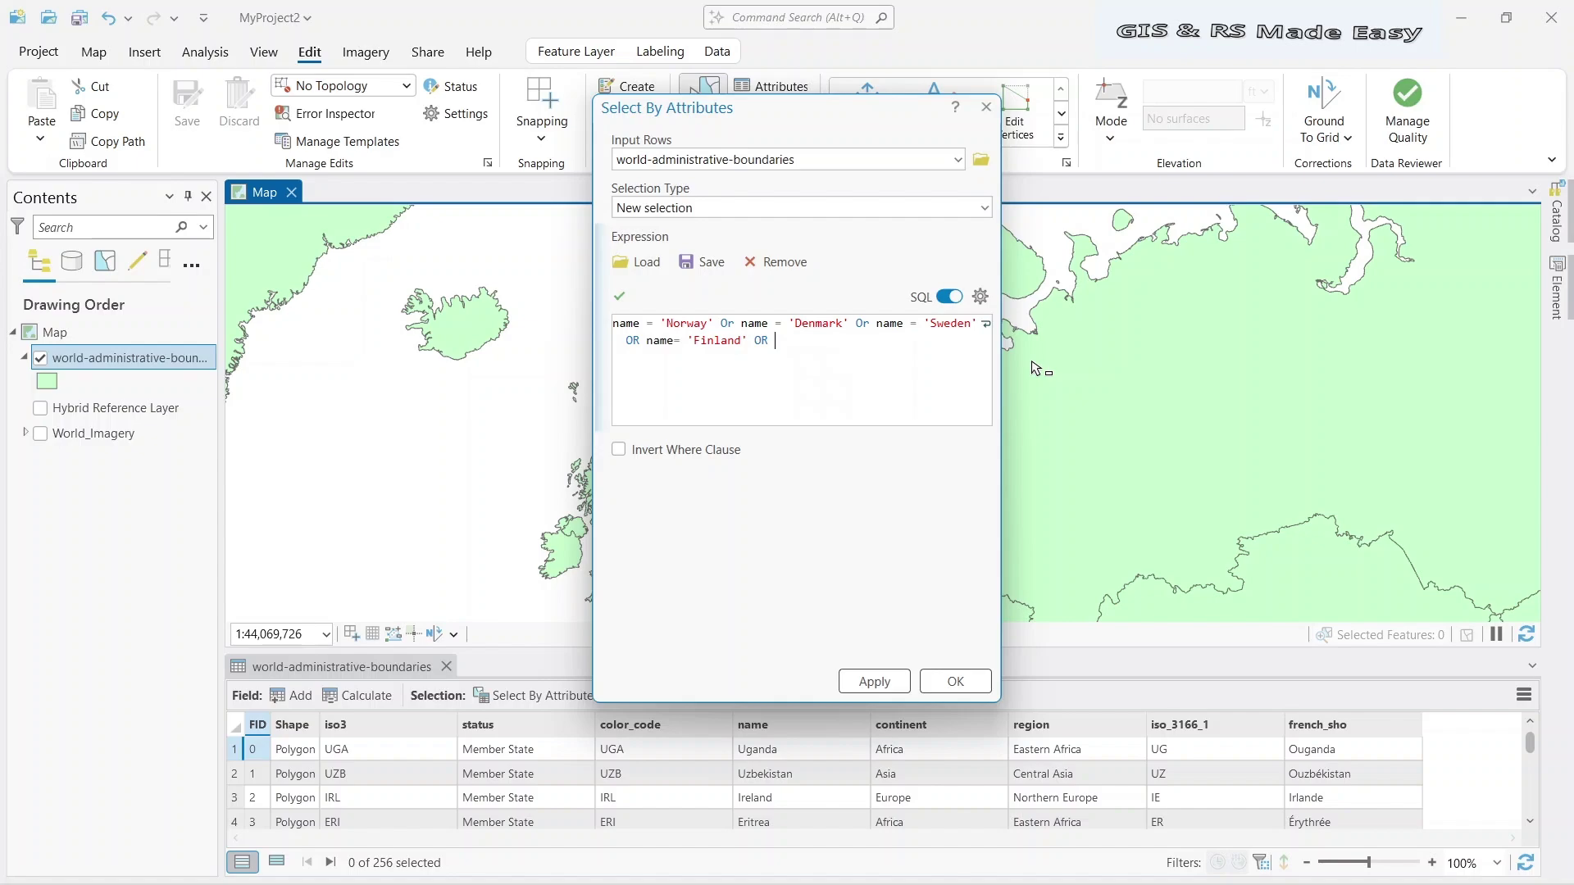
pyautogui.write('name')
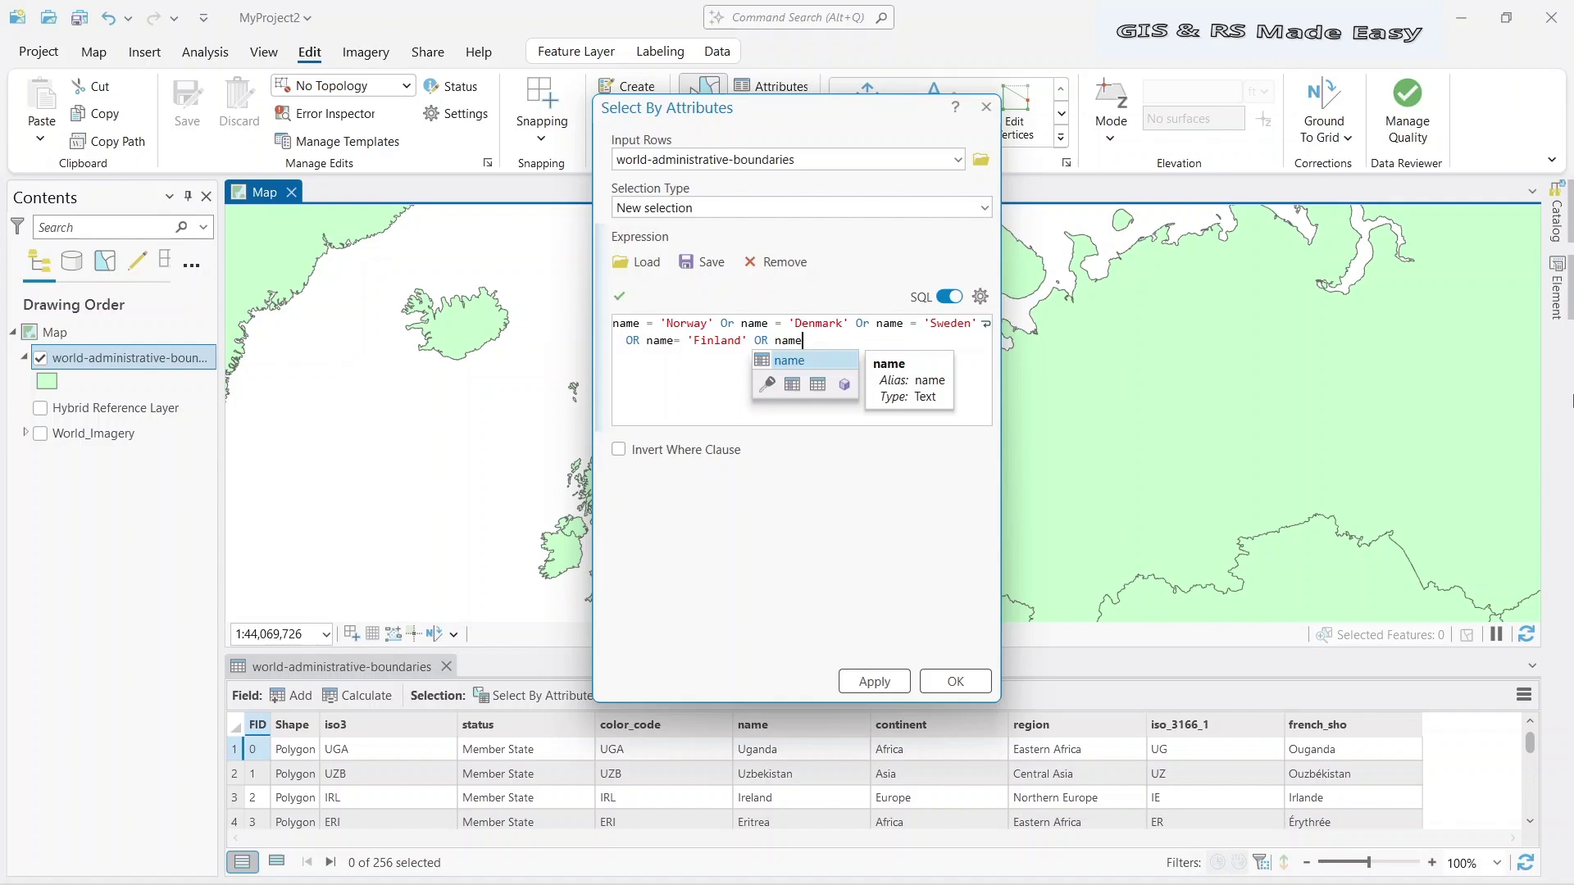
pyautogui.write("='Iceland")
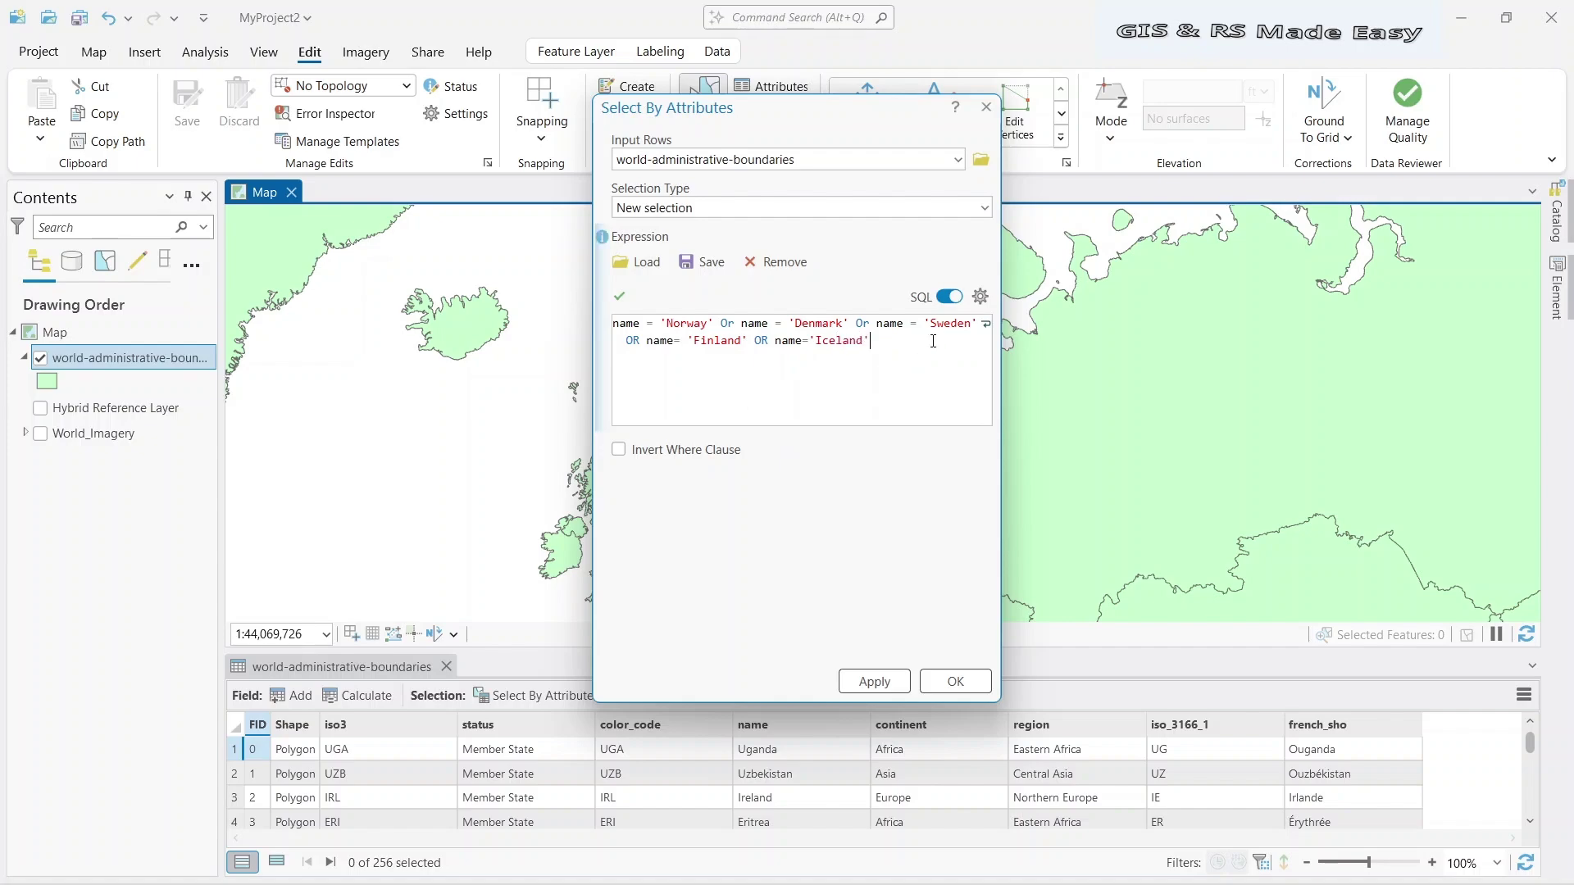
# Return to the clause view, enlarge the dialog and apply the five-country query.
pyautogui.click(945, 298)
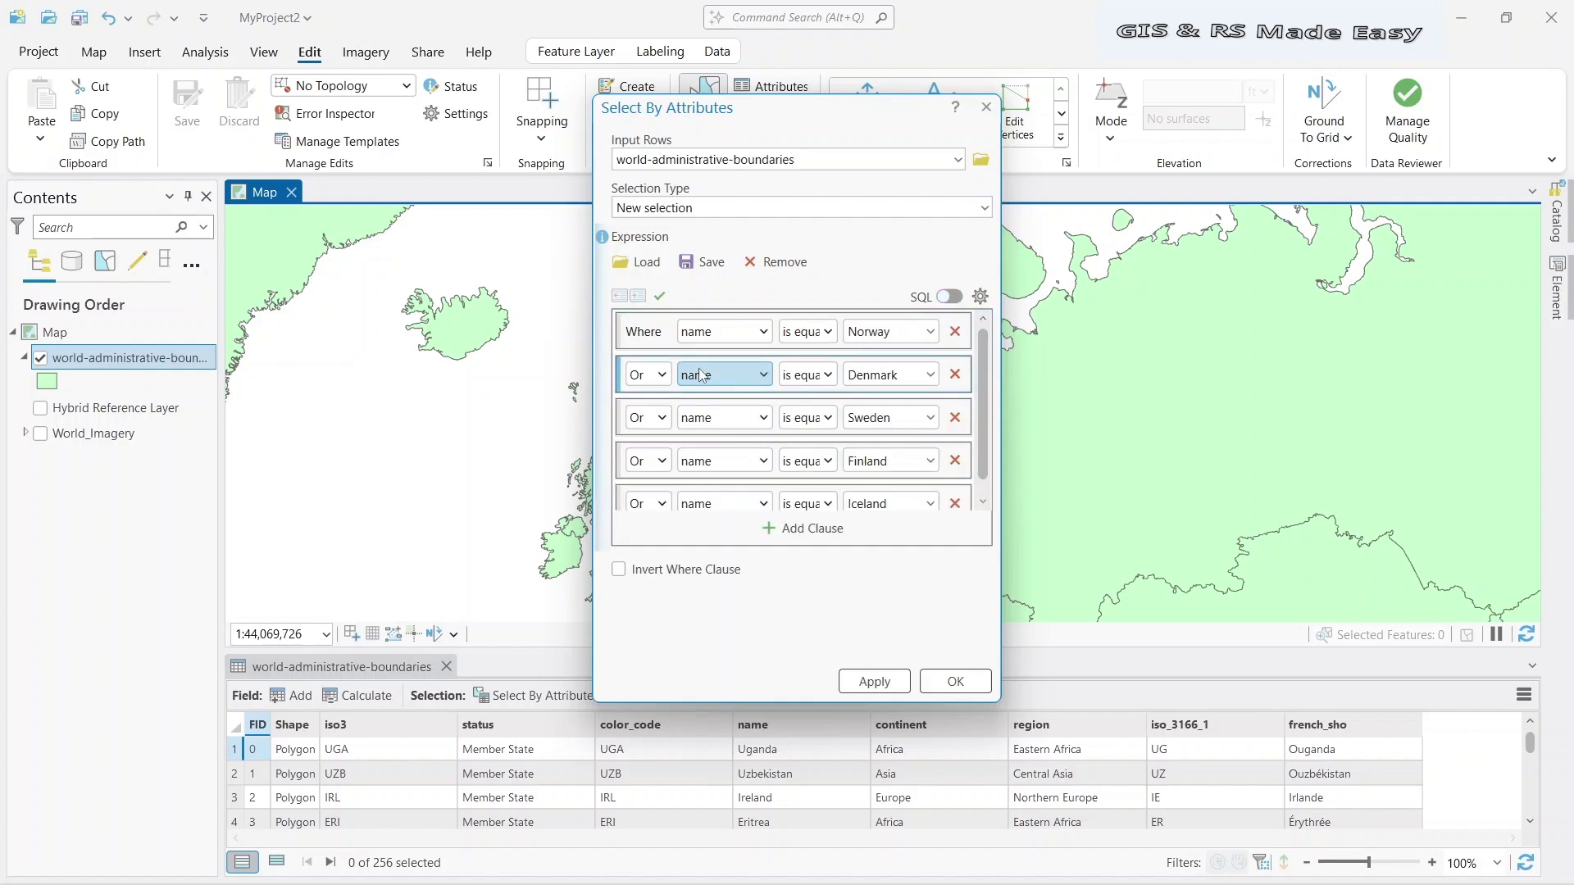
pyautogui.moveTo(788, 700); pyautogui.dragTo(784, 750)
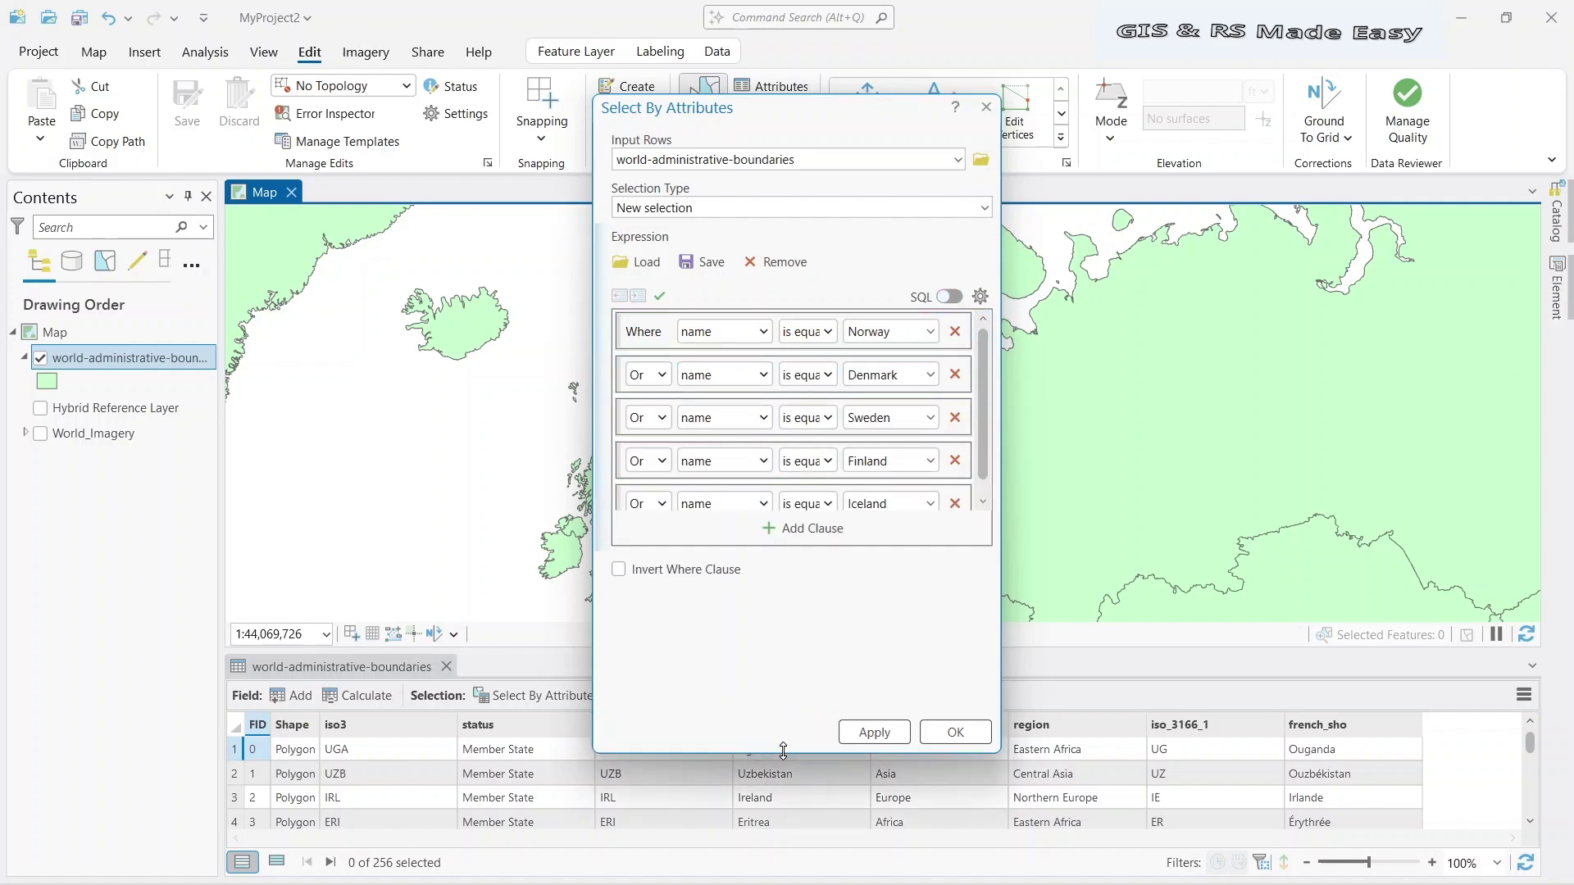
pyautogui.moveTo(794, 417)
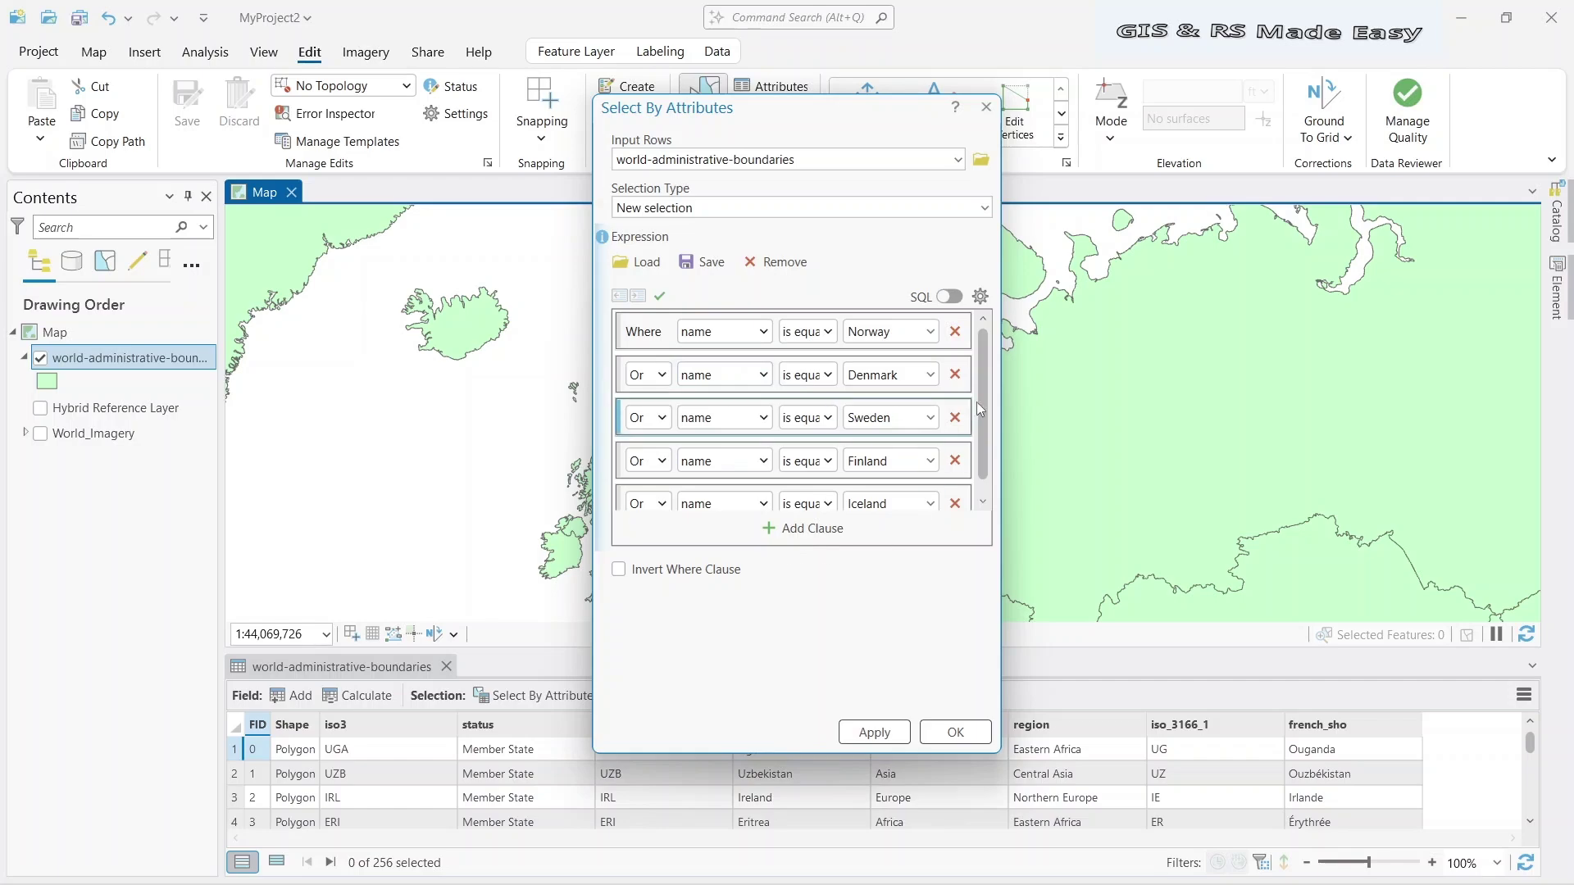
pyautogui.scroll(-1, 979, 388)
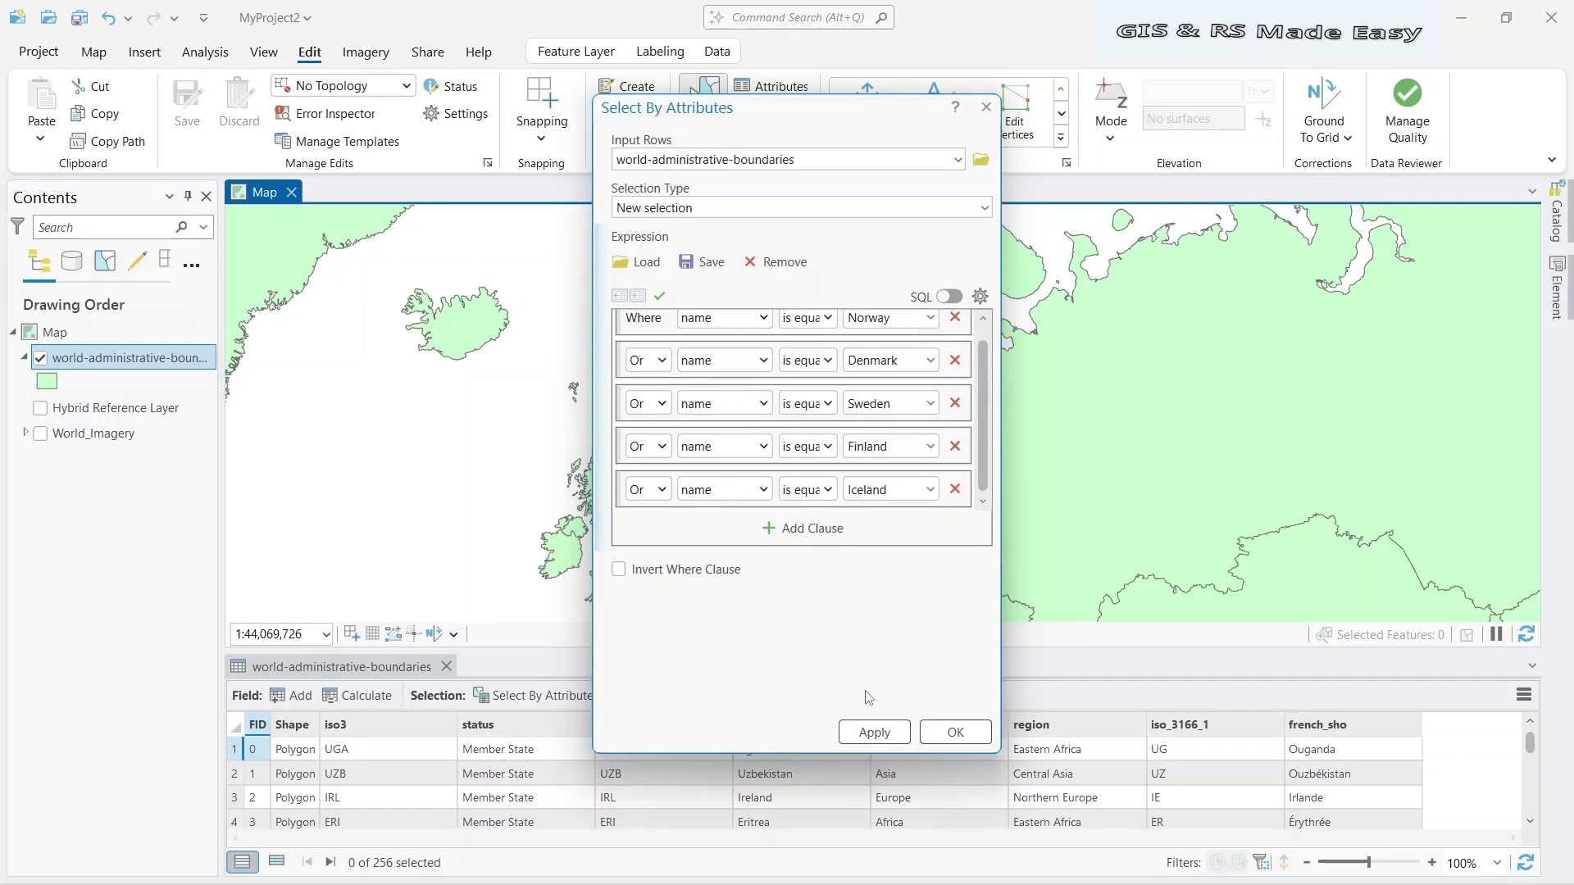
pyautogui.click(873, 732)
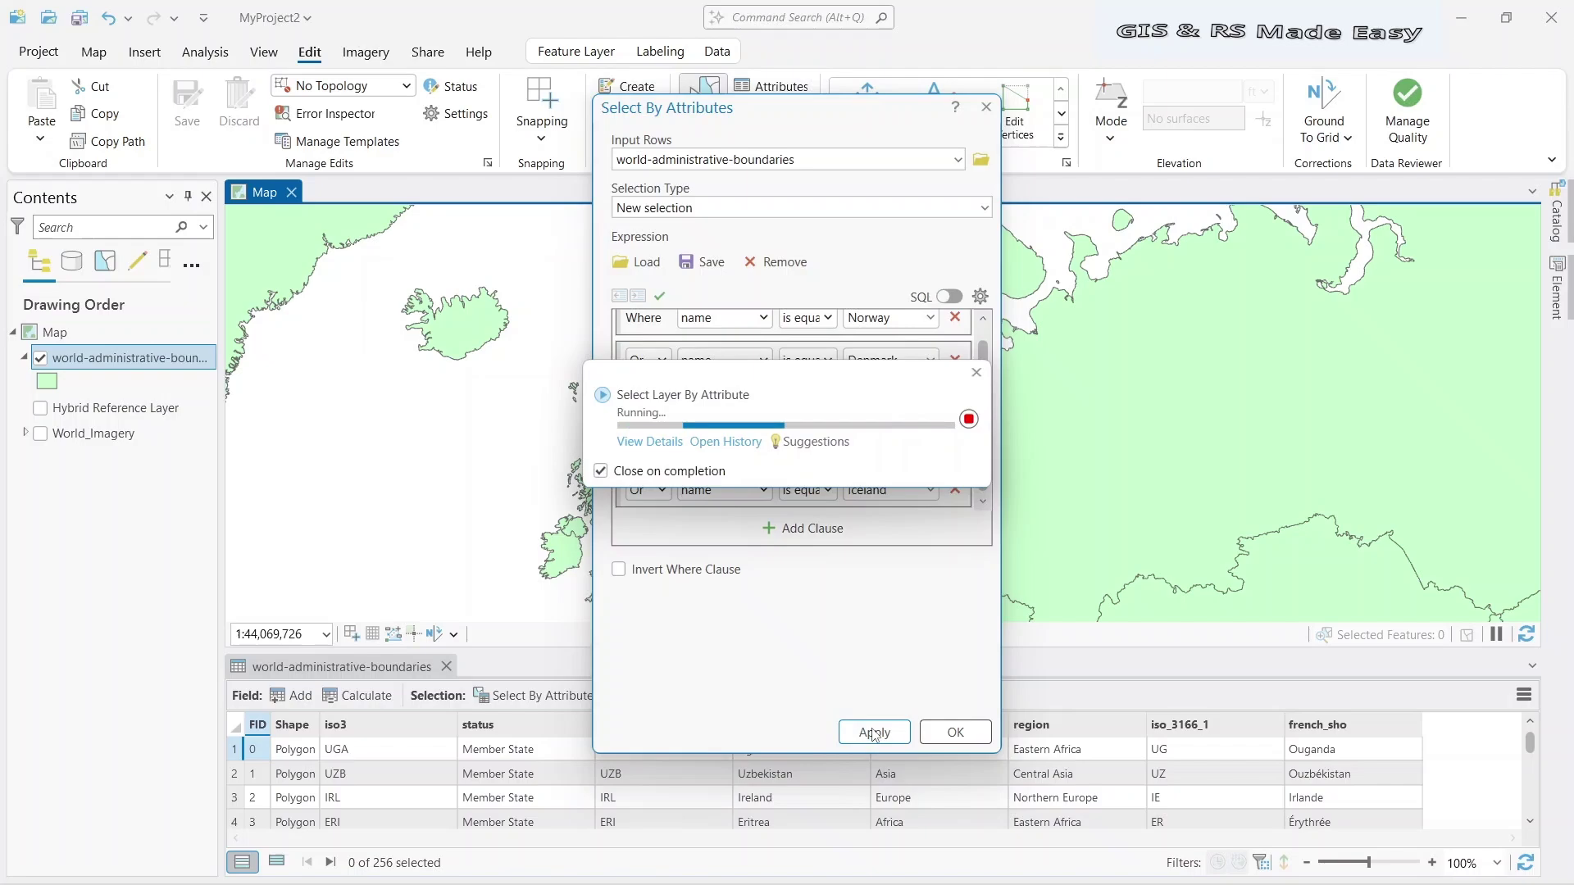
# Confirm the query, show the 5 selected records, then close the table and centre on Scandinavia.
pyautogui.click(956, 734)
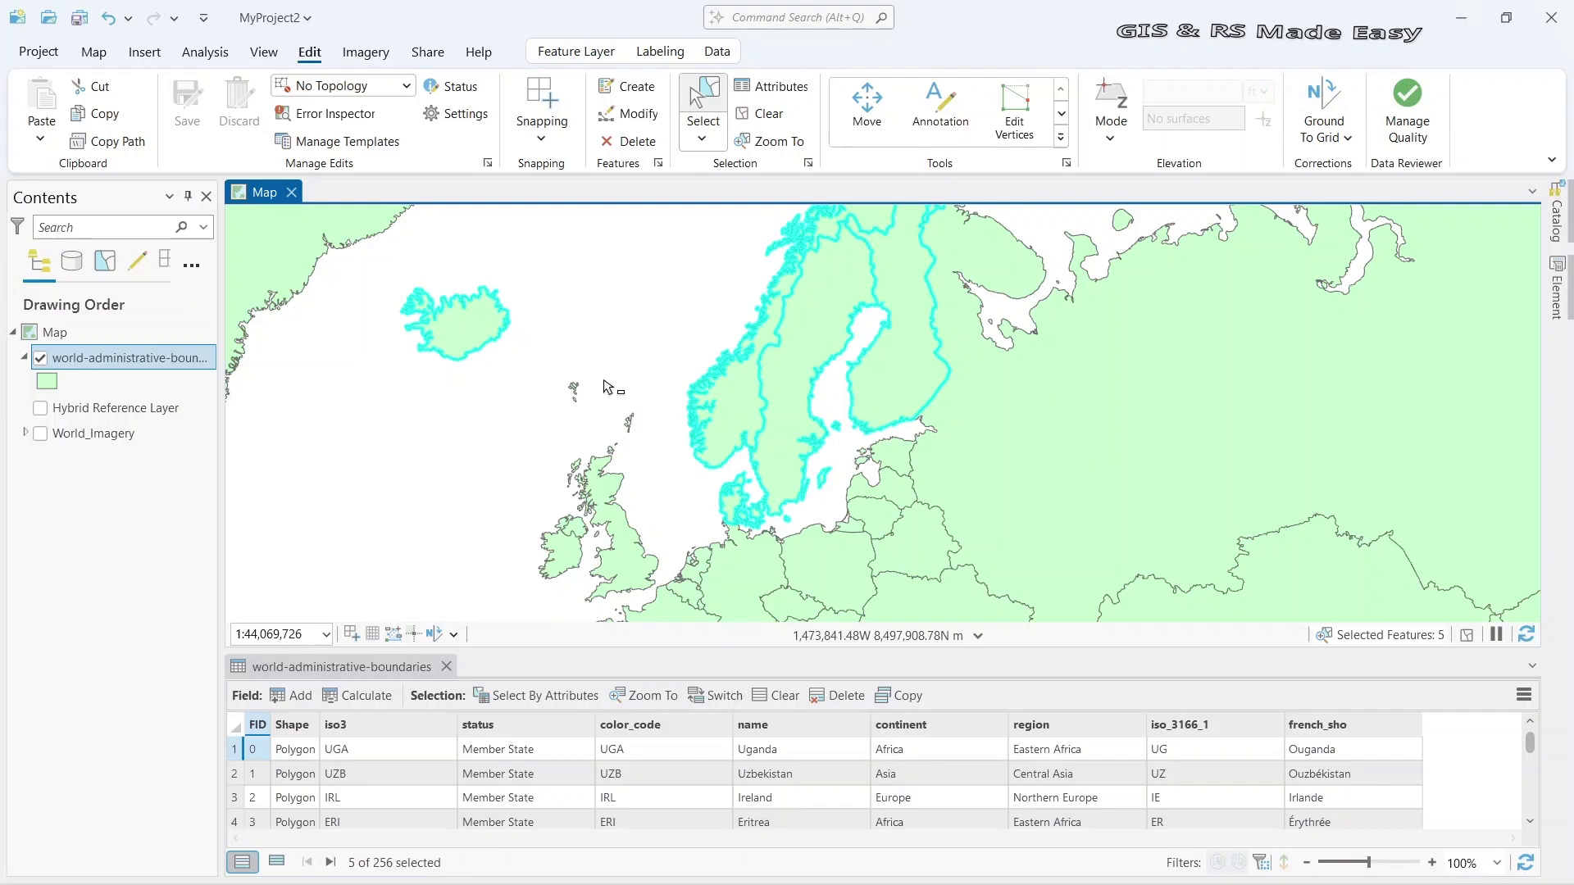
pyautogui.click(285, 865)
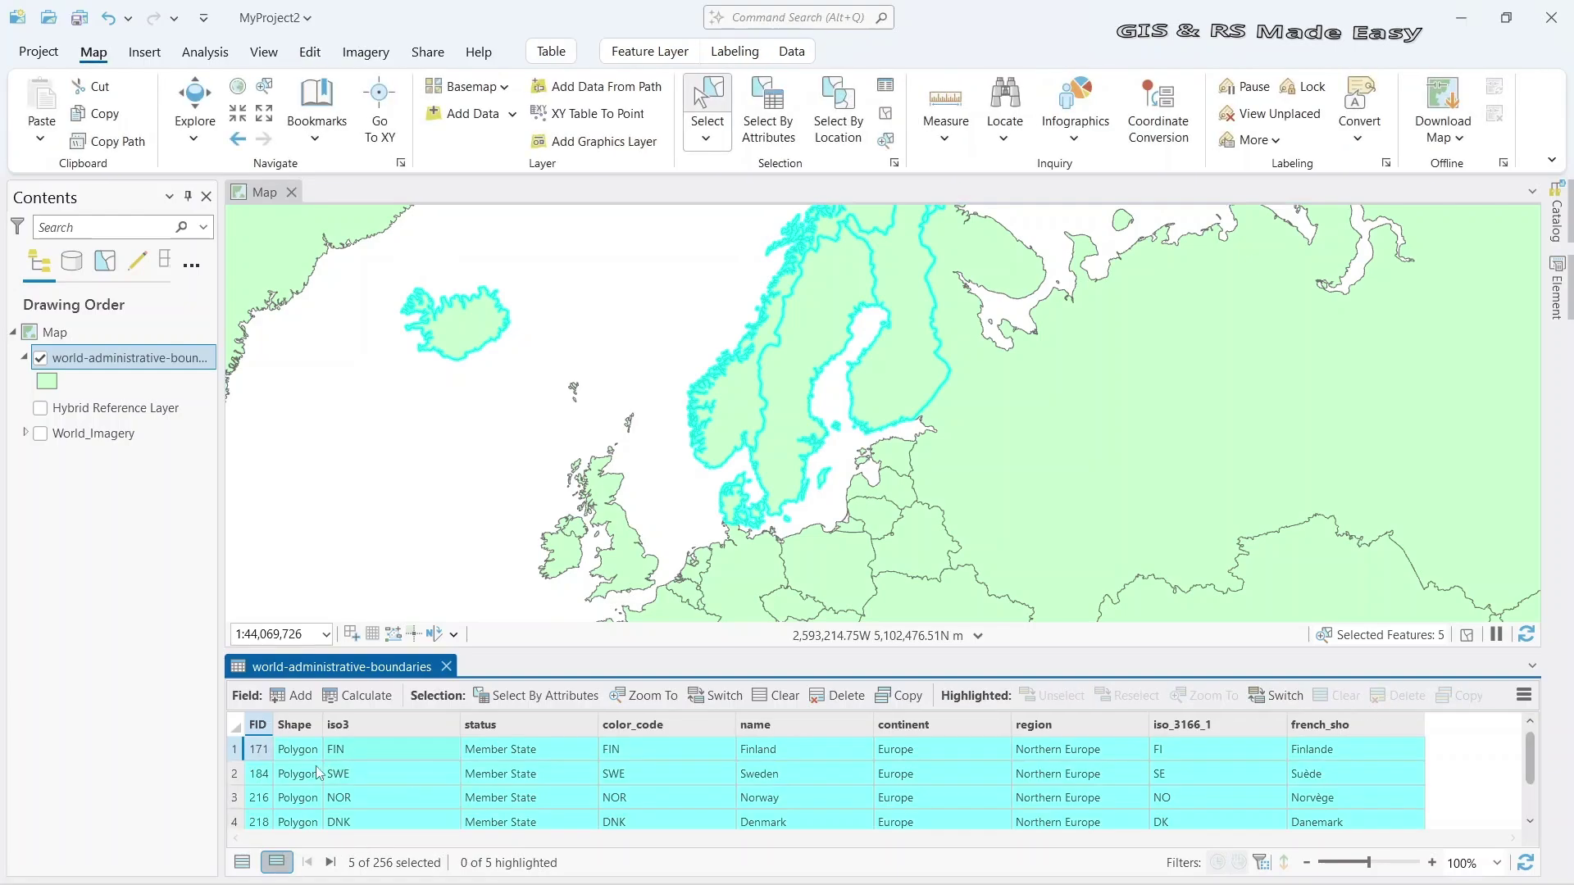
pyautogui.scroll(-1, 366, 777)
pyautogui.scroll(2, 431, 768)
pyautogui.click(447, 668)
pyautogui.click(308, 52)
pyautogui.moveTo(697, 391); pyautogui.dragTo(822, 468)
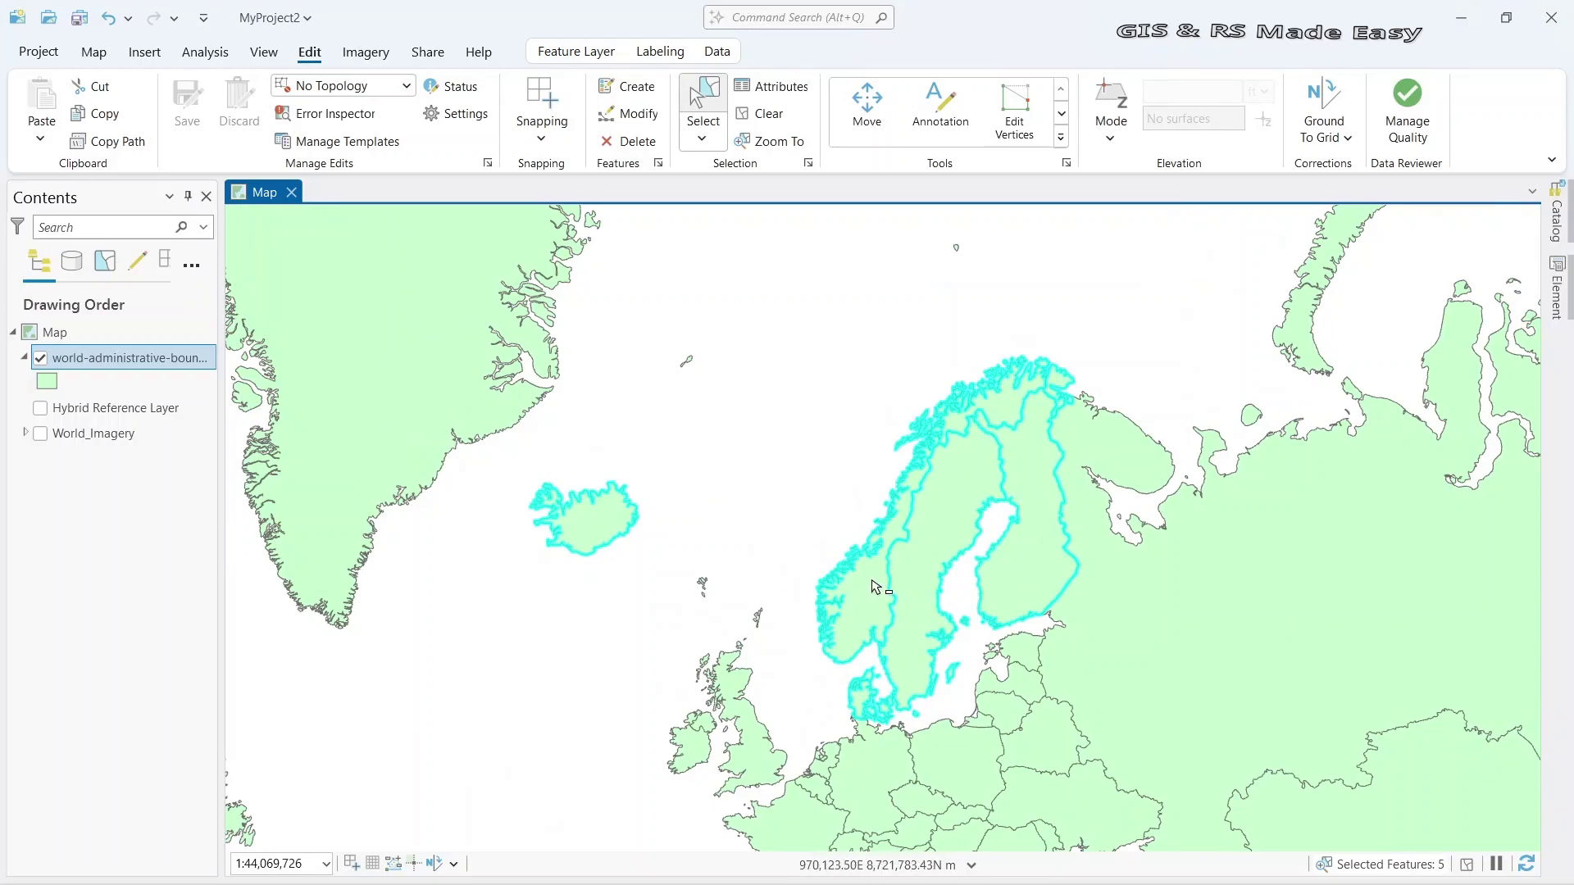
# Export the selected countries to the countries folder as 'Nordic'.
pyautogui.click(102, 366)
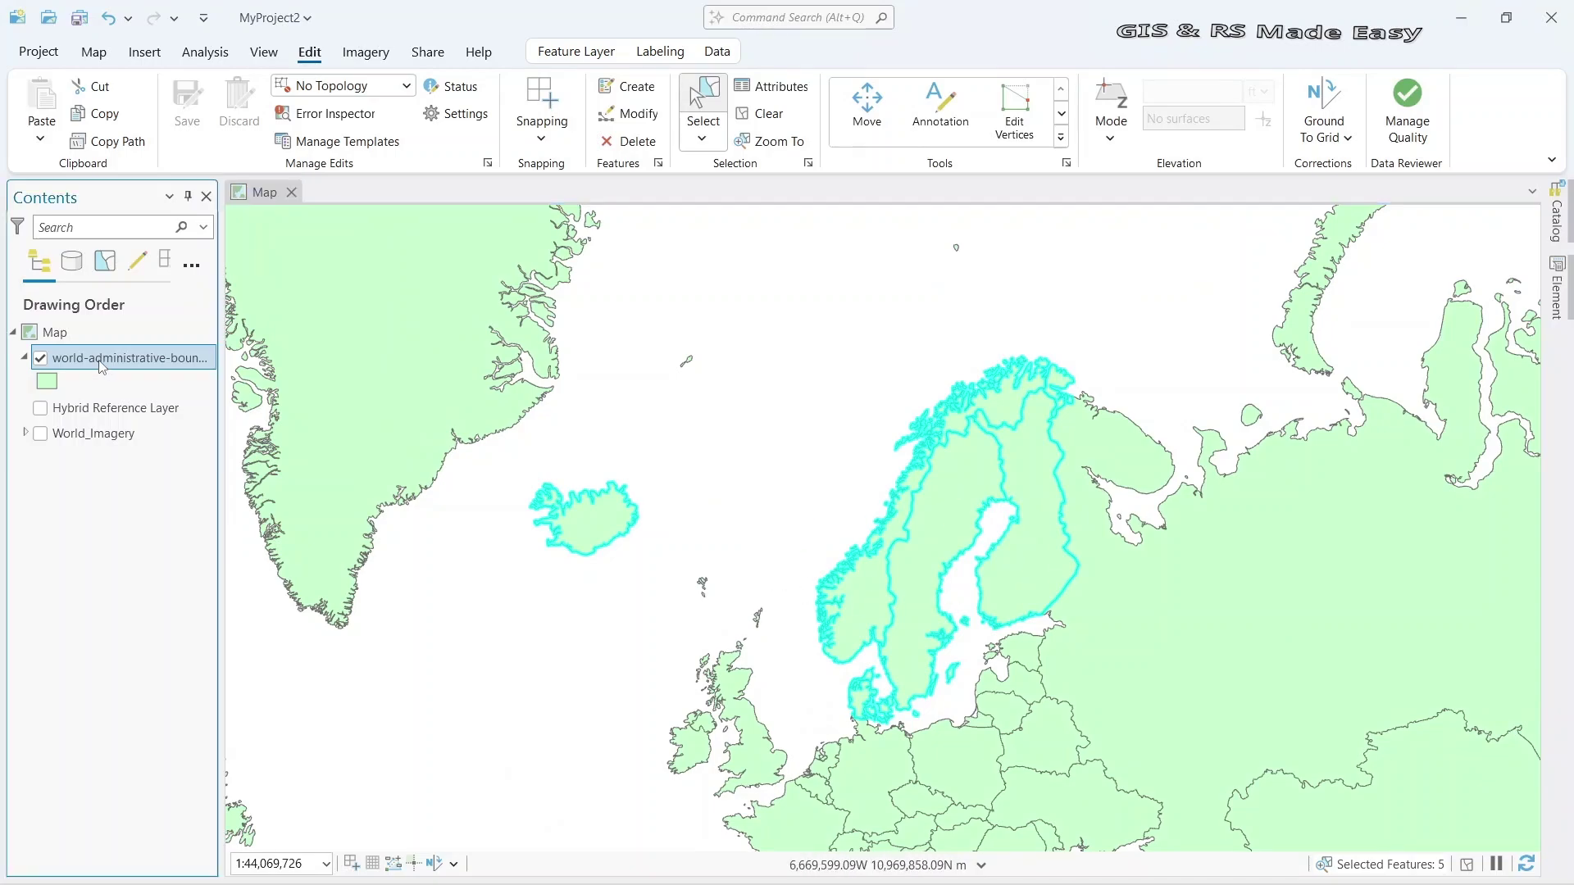
pyautogui.rightClick(101, 365)
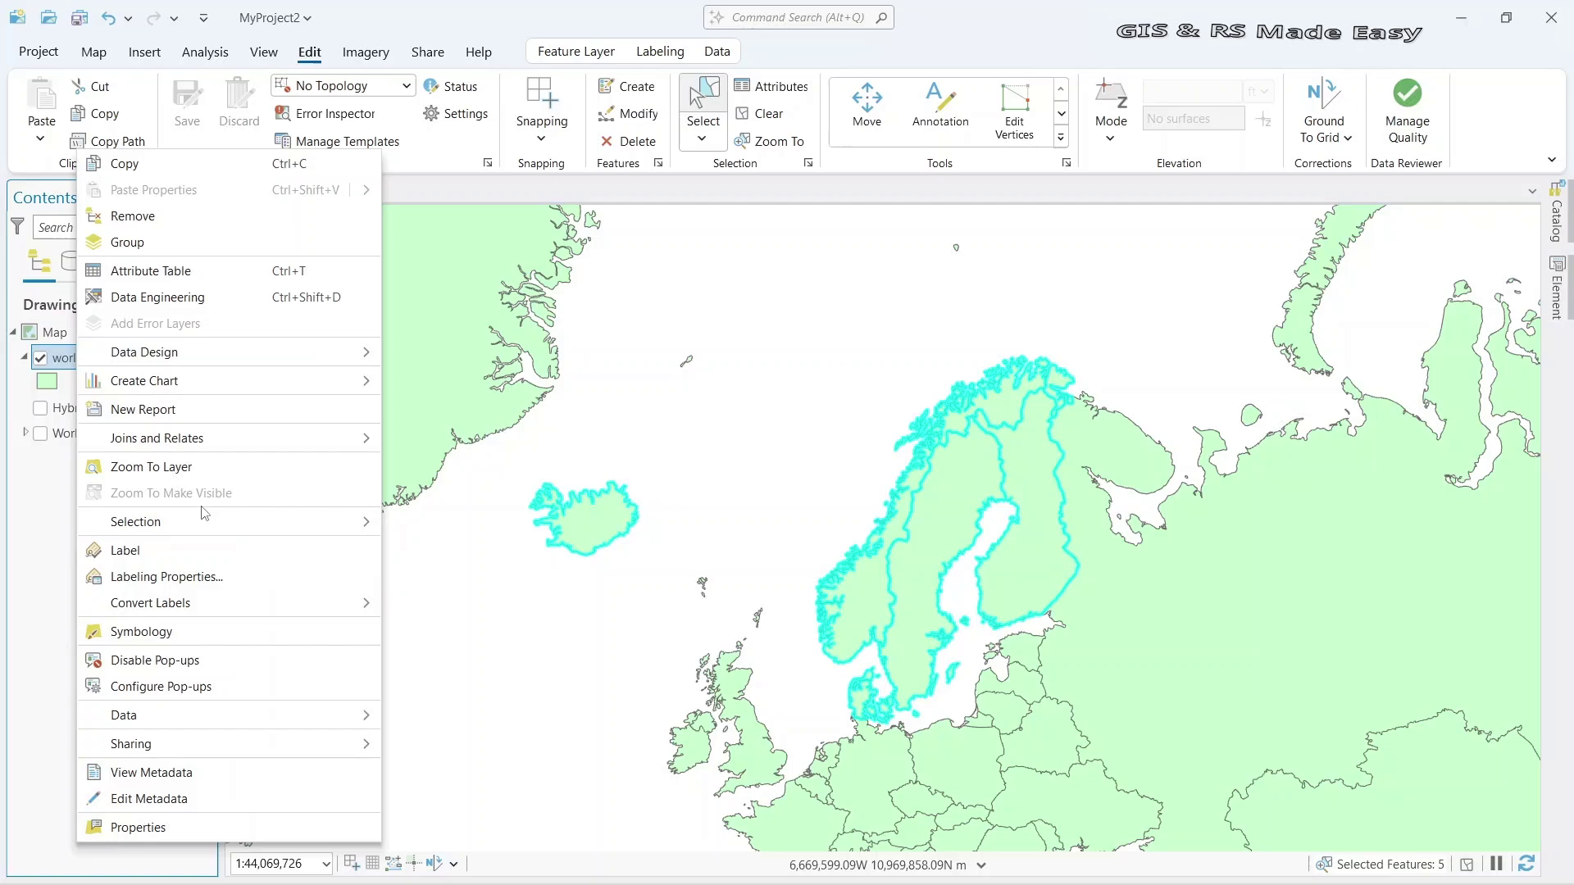
pyautogui.moveTo(124, 716)
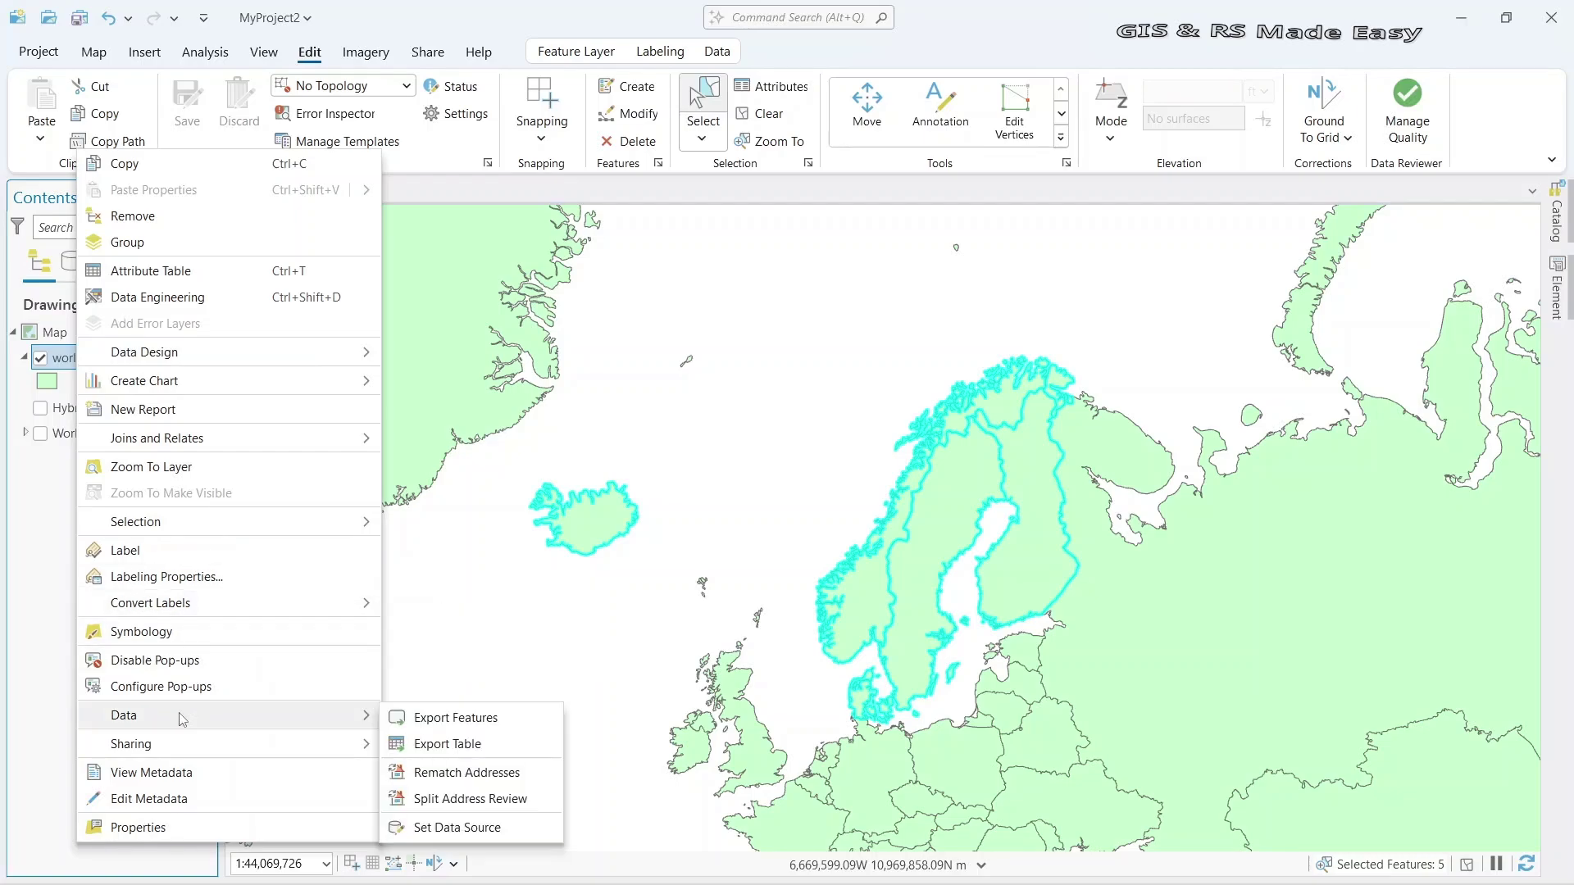
pyautogui.click(434, 723)
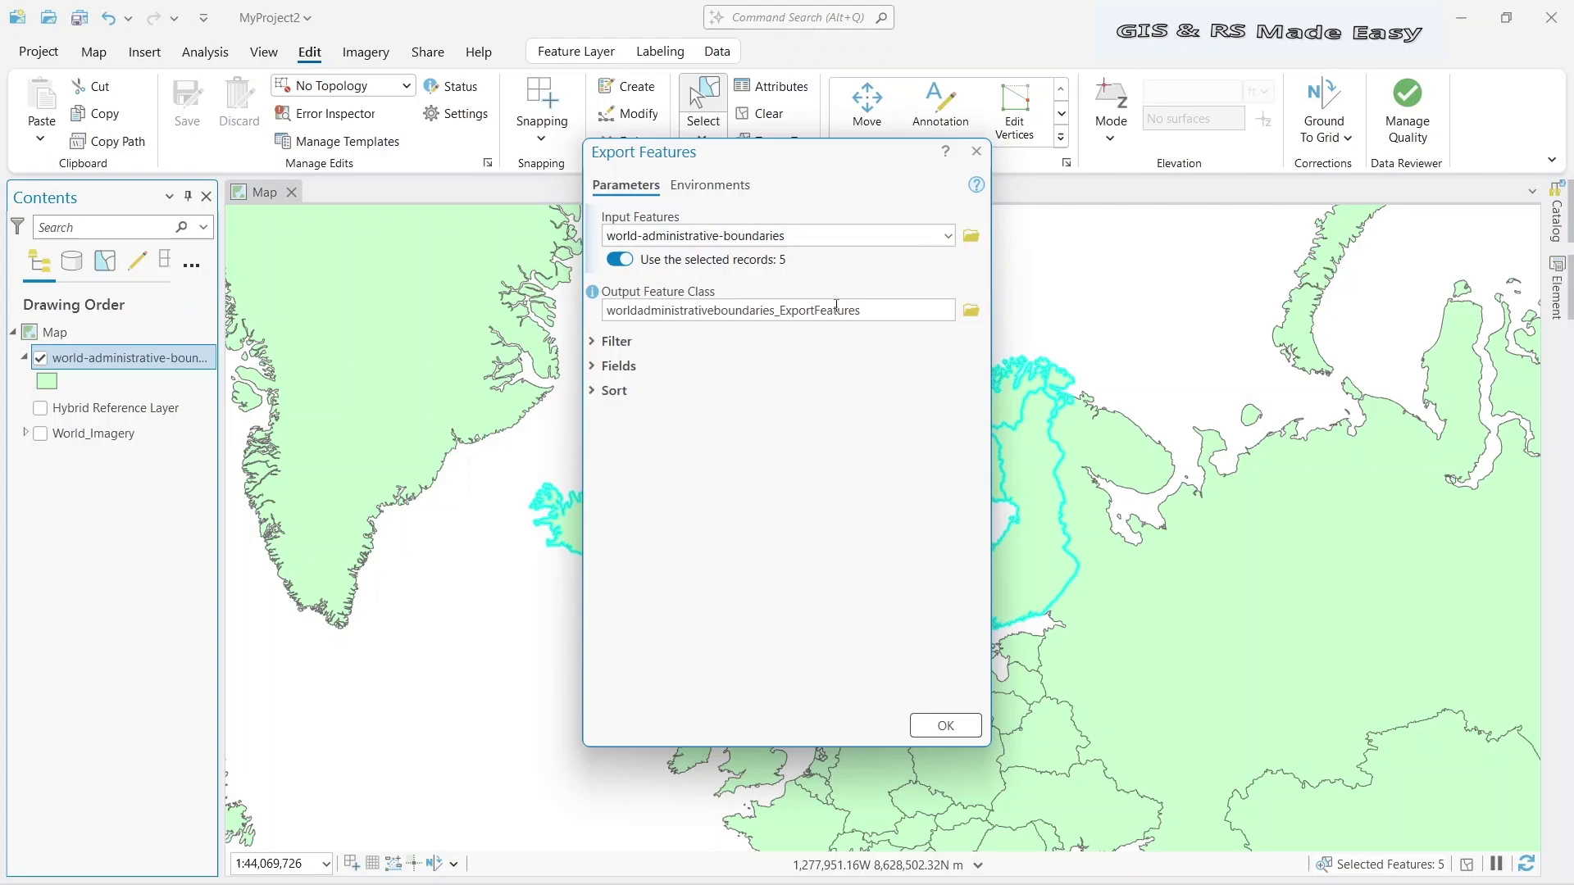
pyautogui.click(971, 311)
pyautogui.click(576, 351)
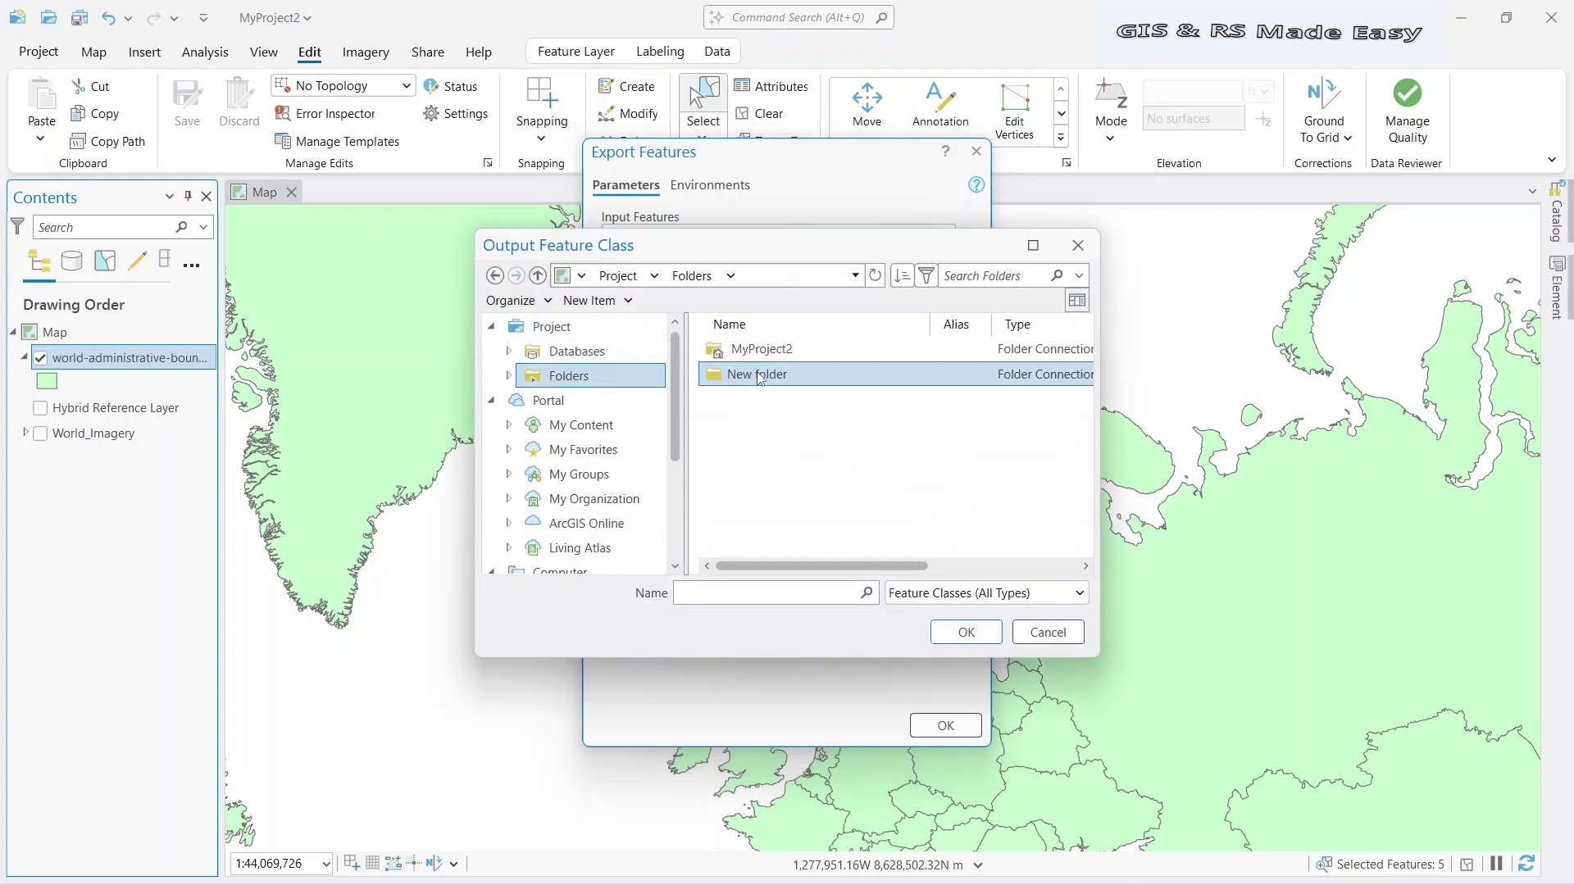
pyautogui.doubleClick(763, 400)
pyautogui.click(799, 594)
pyautogui.write('Nordic')
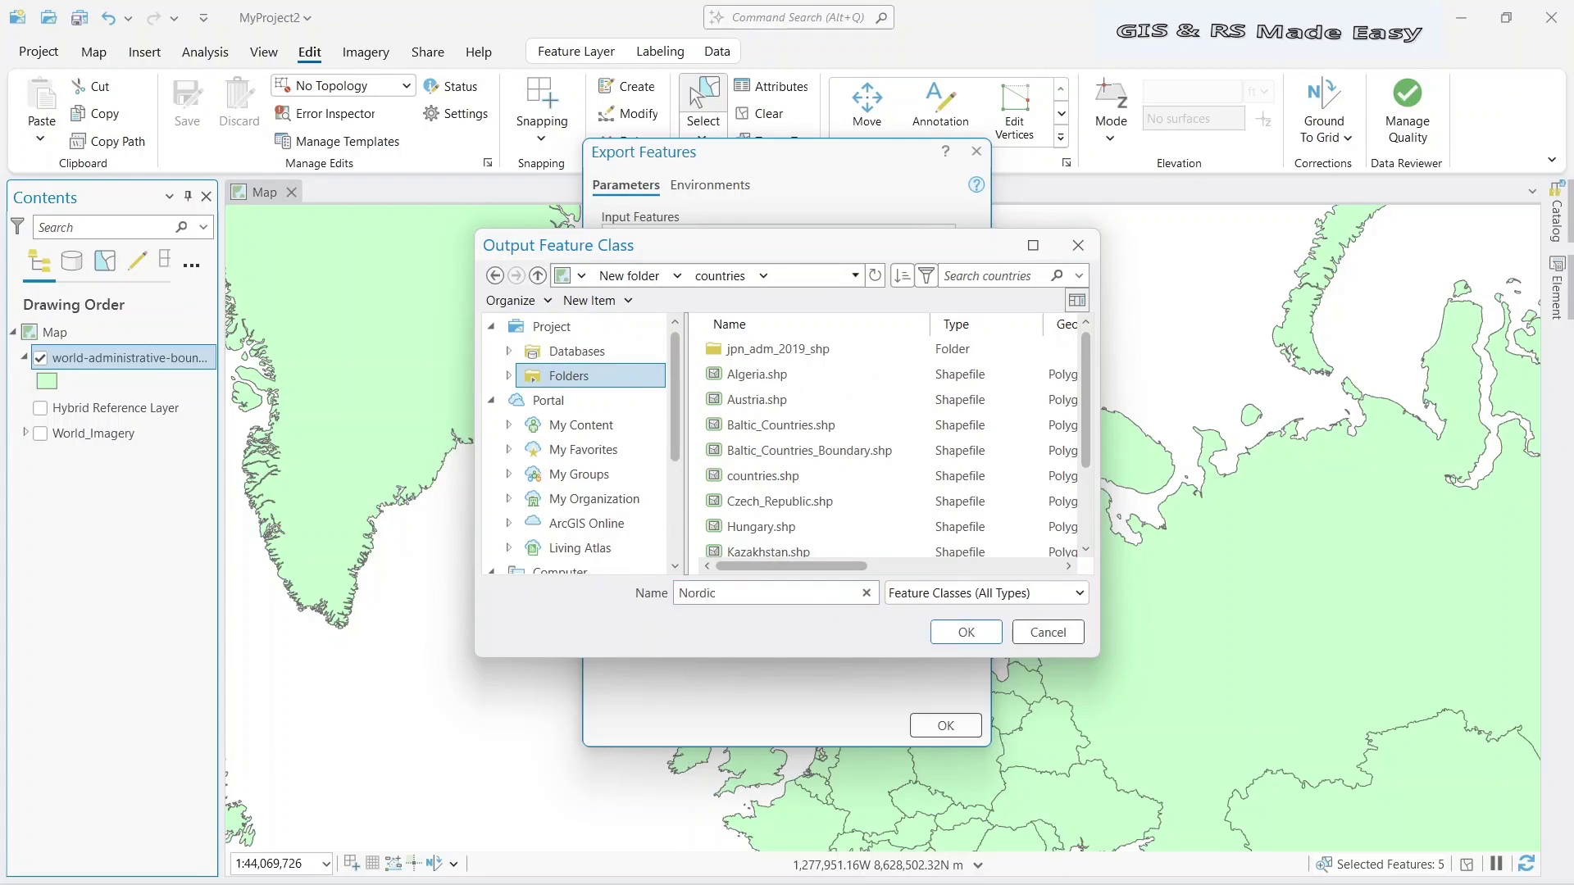
pyautogui.click(967, 632)
pyautogui.click(946, 726)
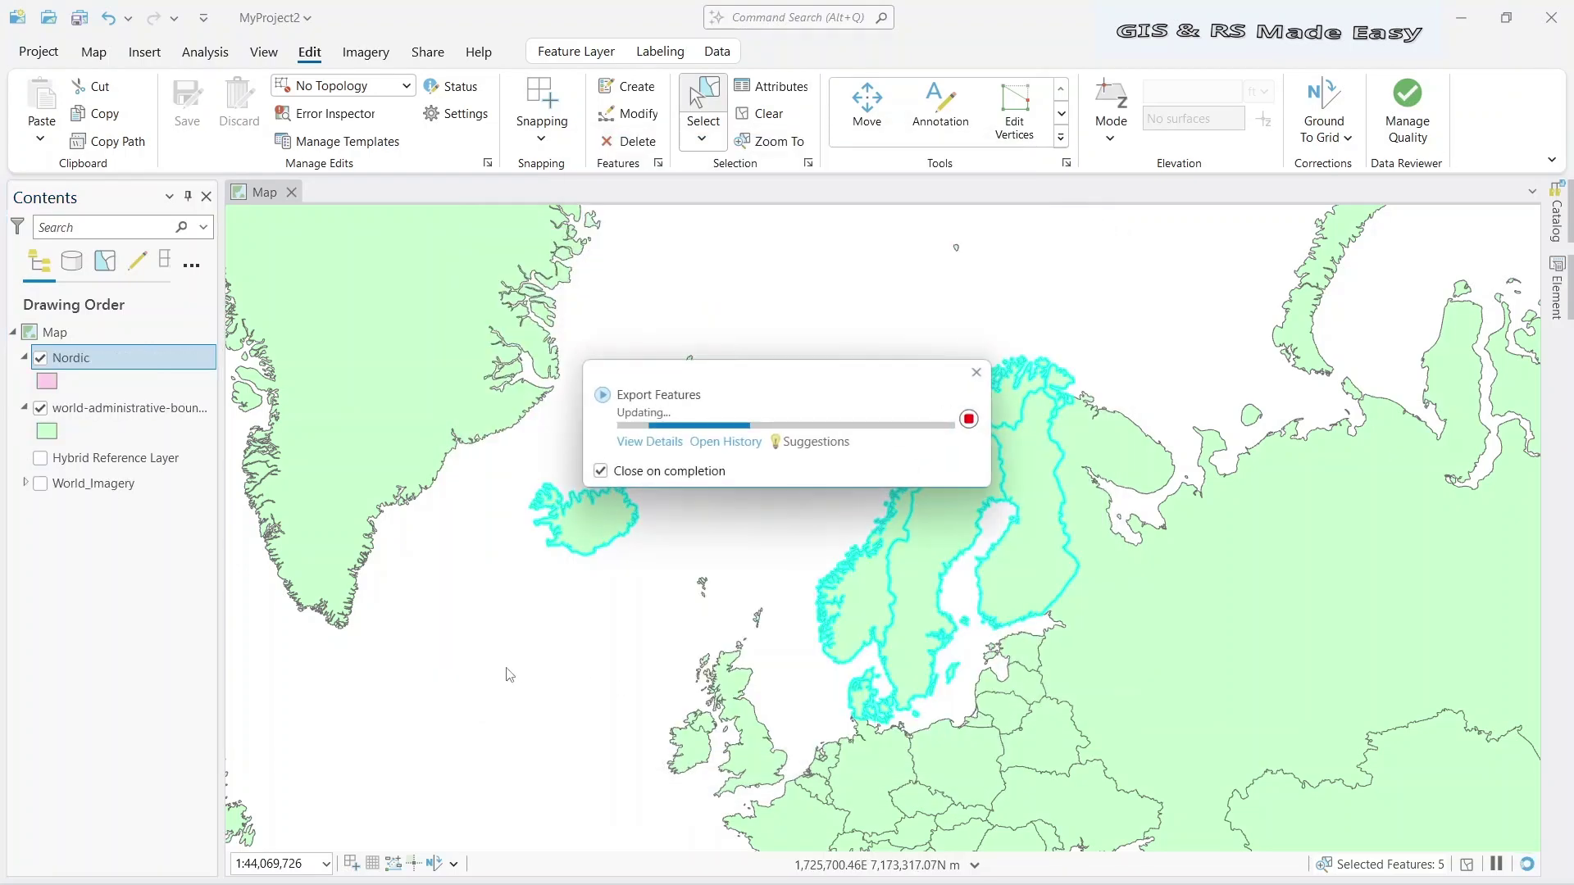
# Open the Symbology pane from the Nordic layer's context menu.
pyautogui.rightClick(72, 365)
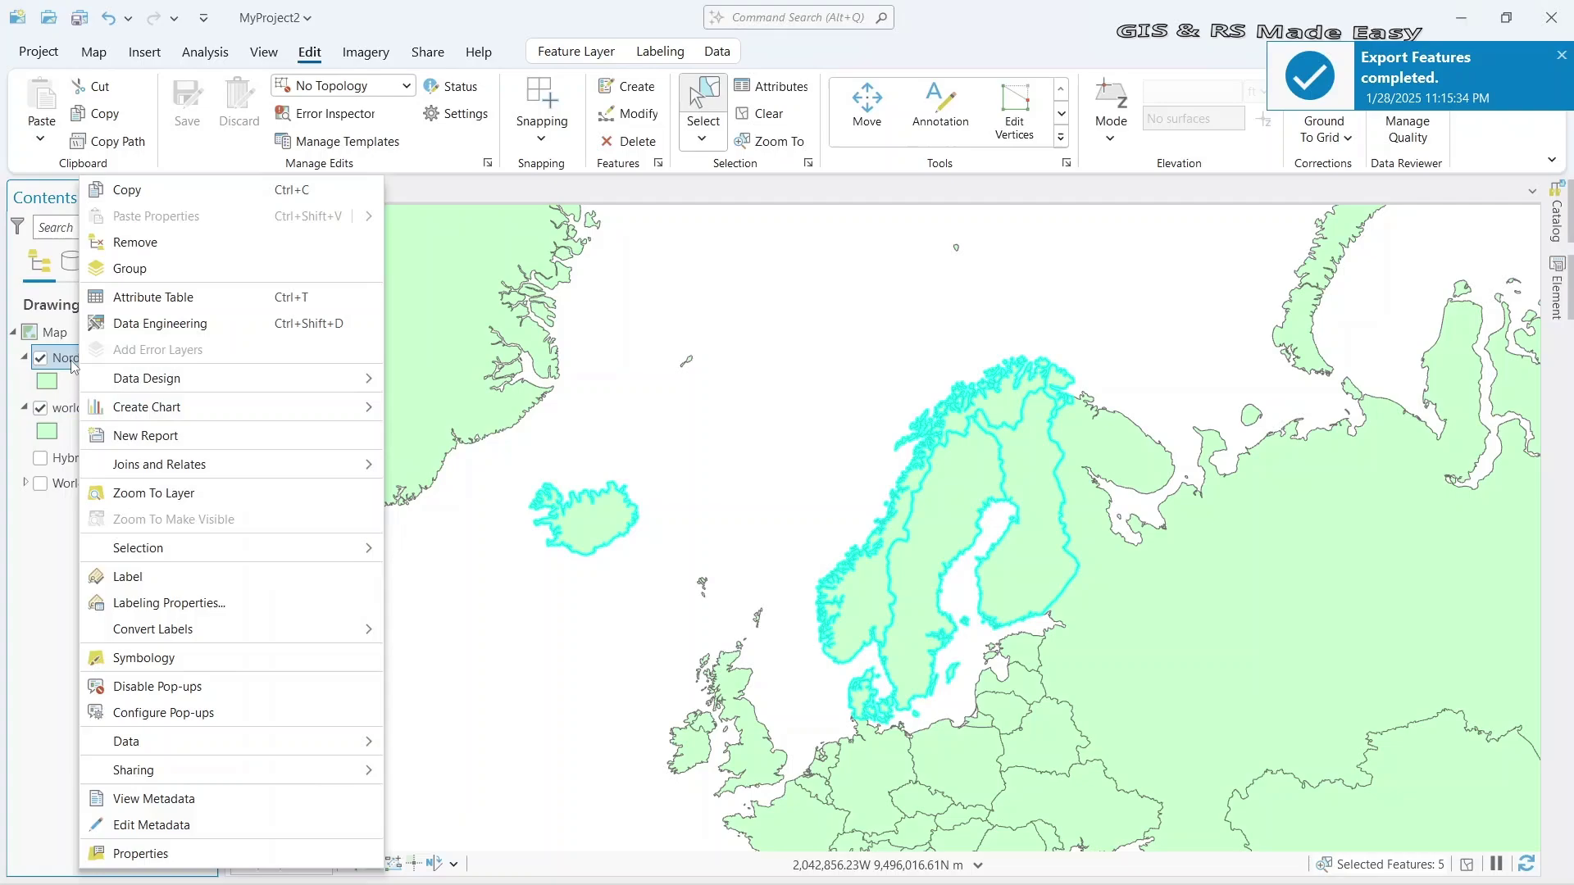
pyautogui.click(189, 660)
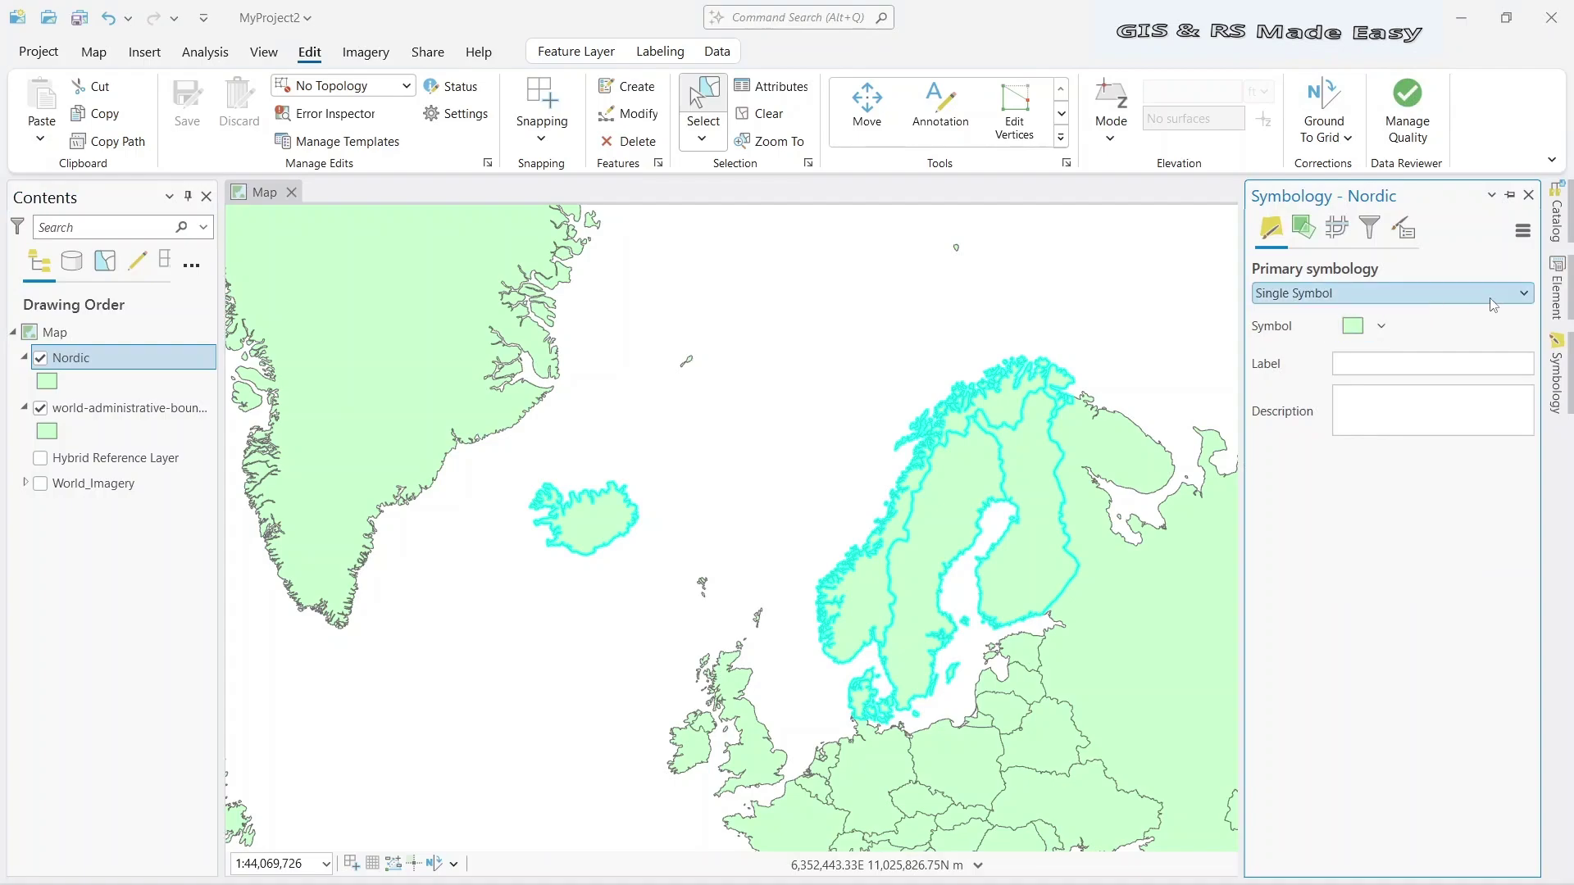
# Symbolize the Nordic layer with Unique Values on the name field, then review color schemes.
pyautogui.click(1345, 293)
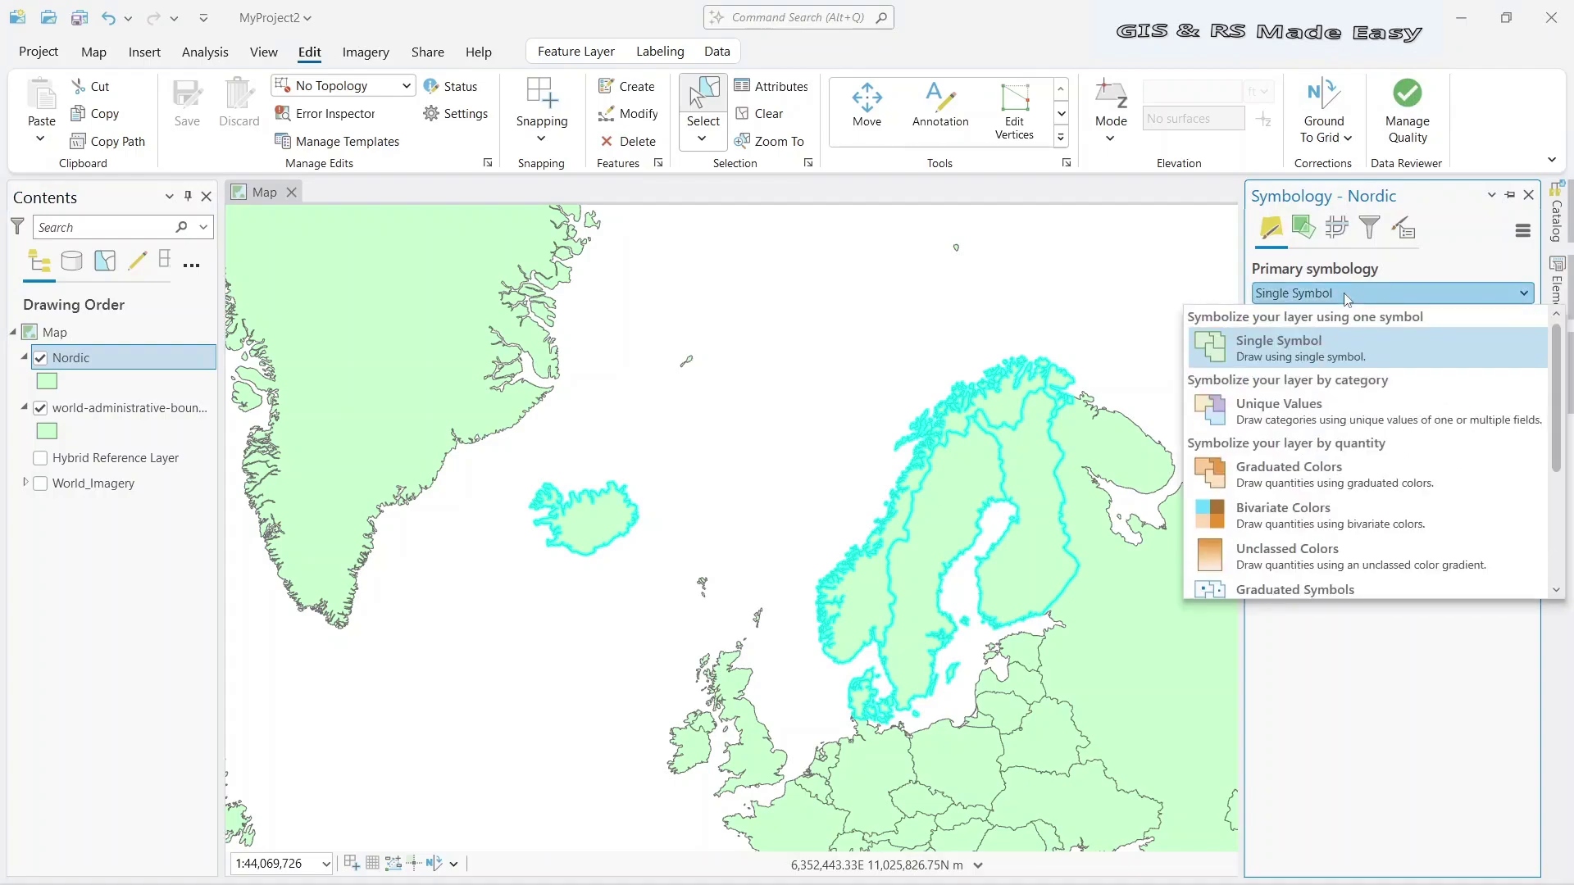
pyautogui.click(1292, 414)
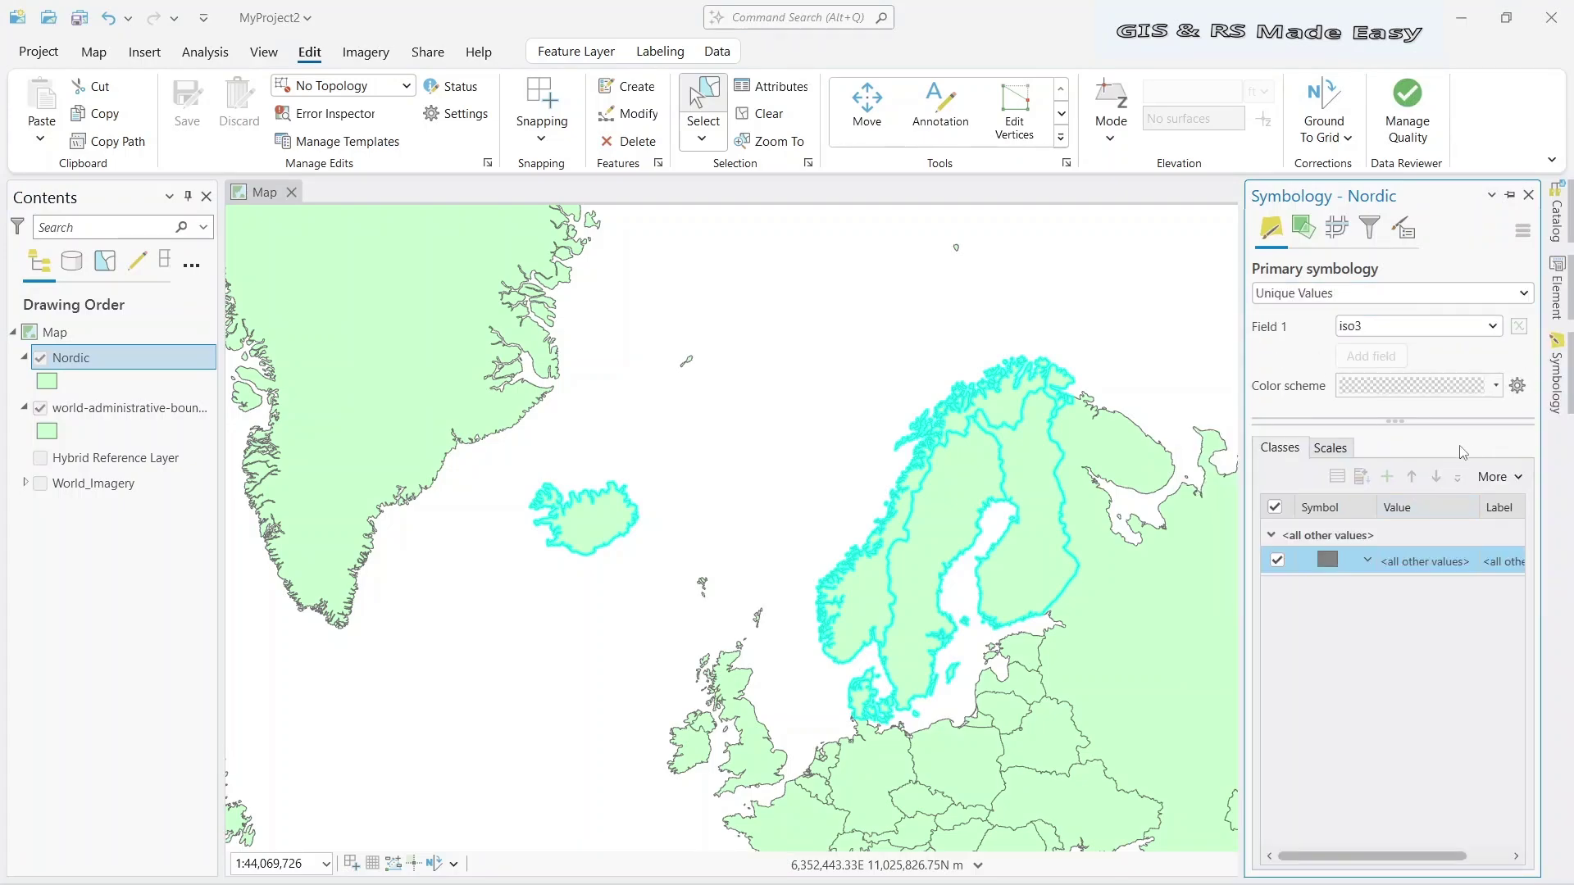
pyautogui.click(1495, 326)
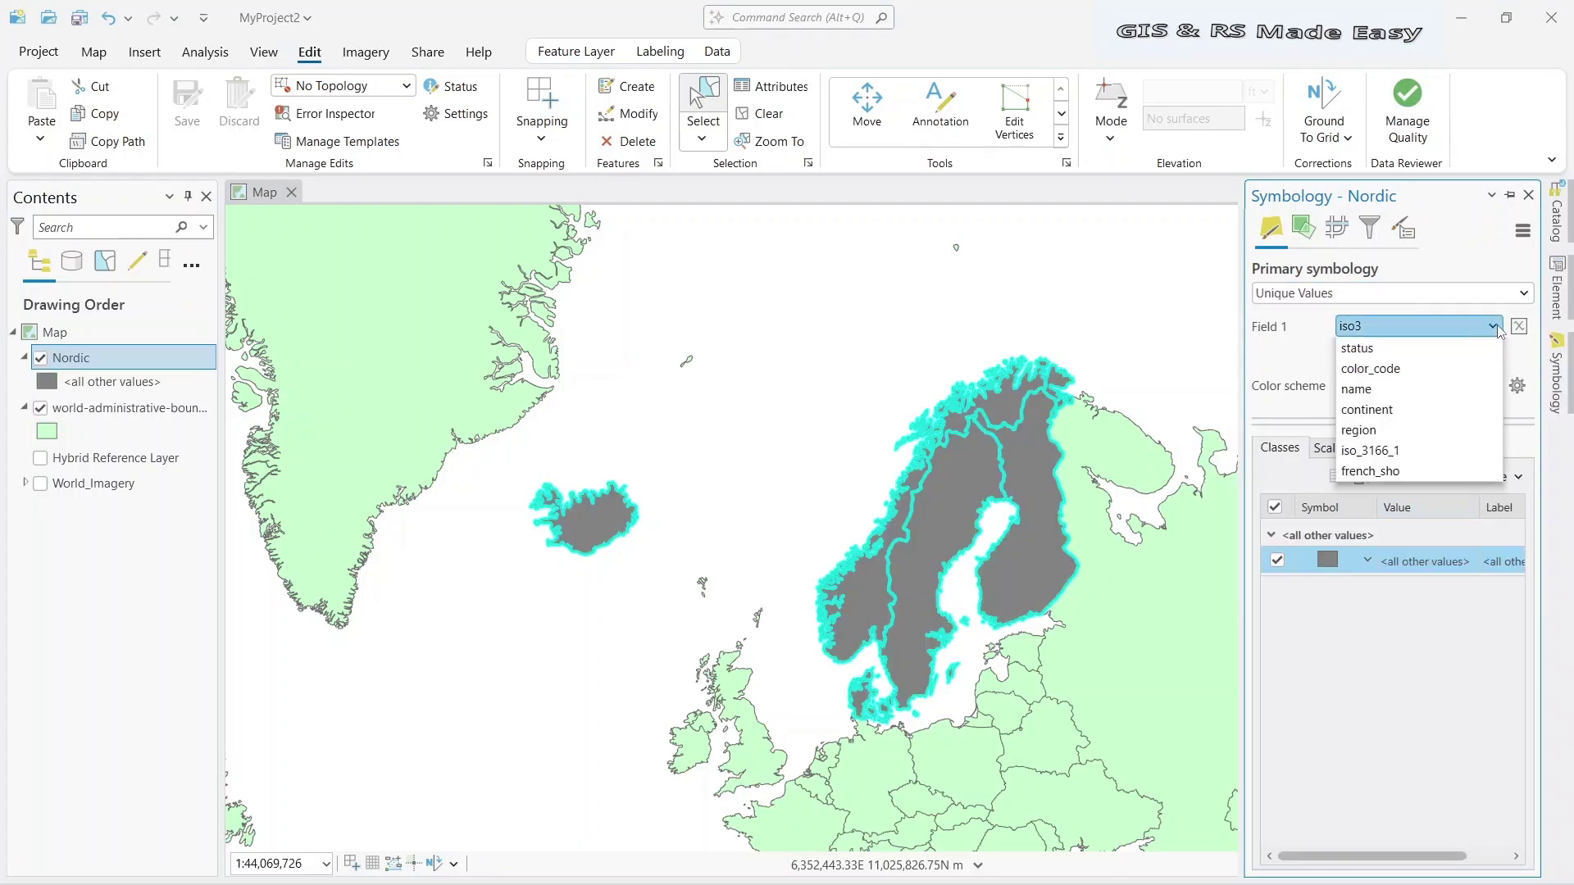
pyautogui.click(1357, 390)
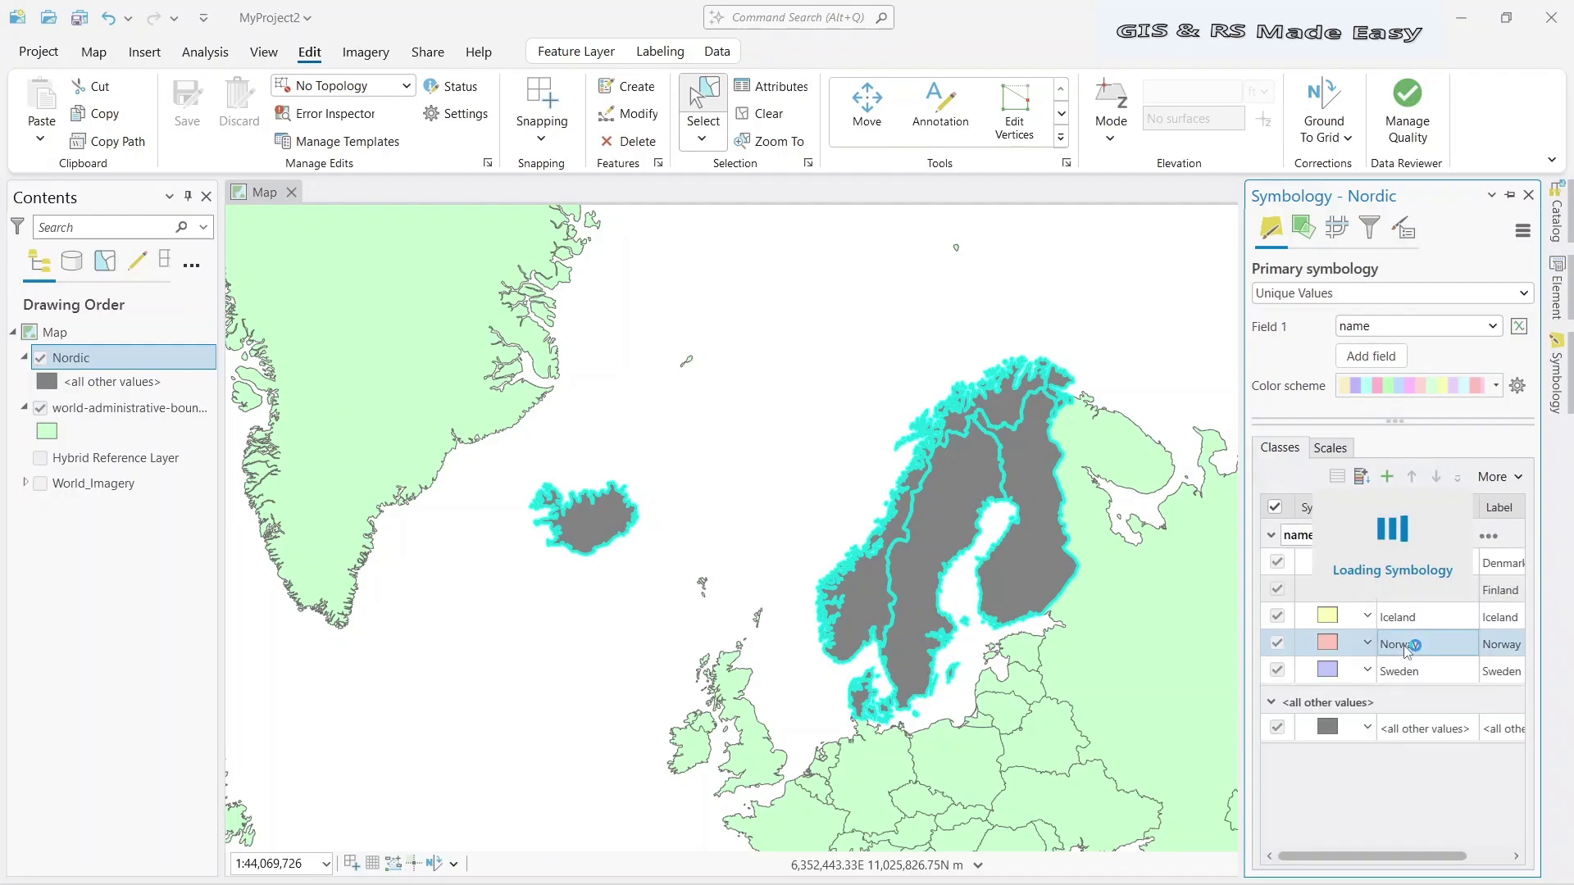
pyautogui.click(1493, 387)
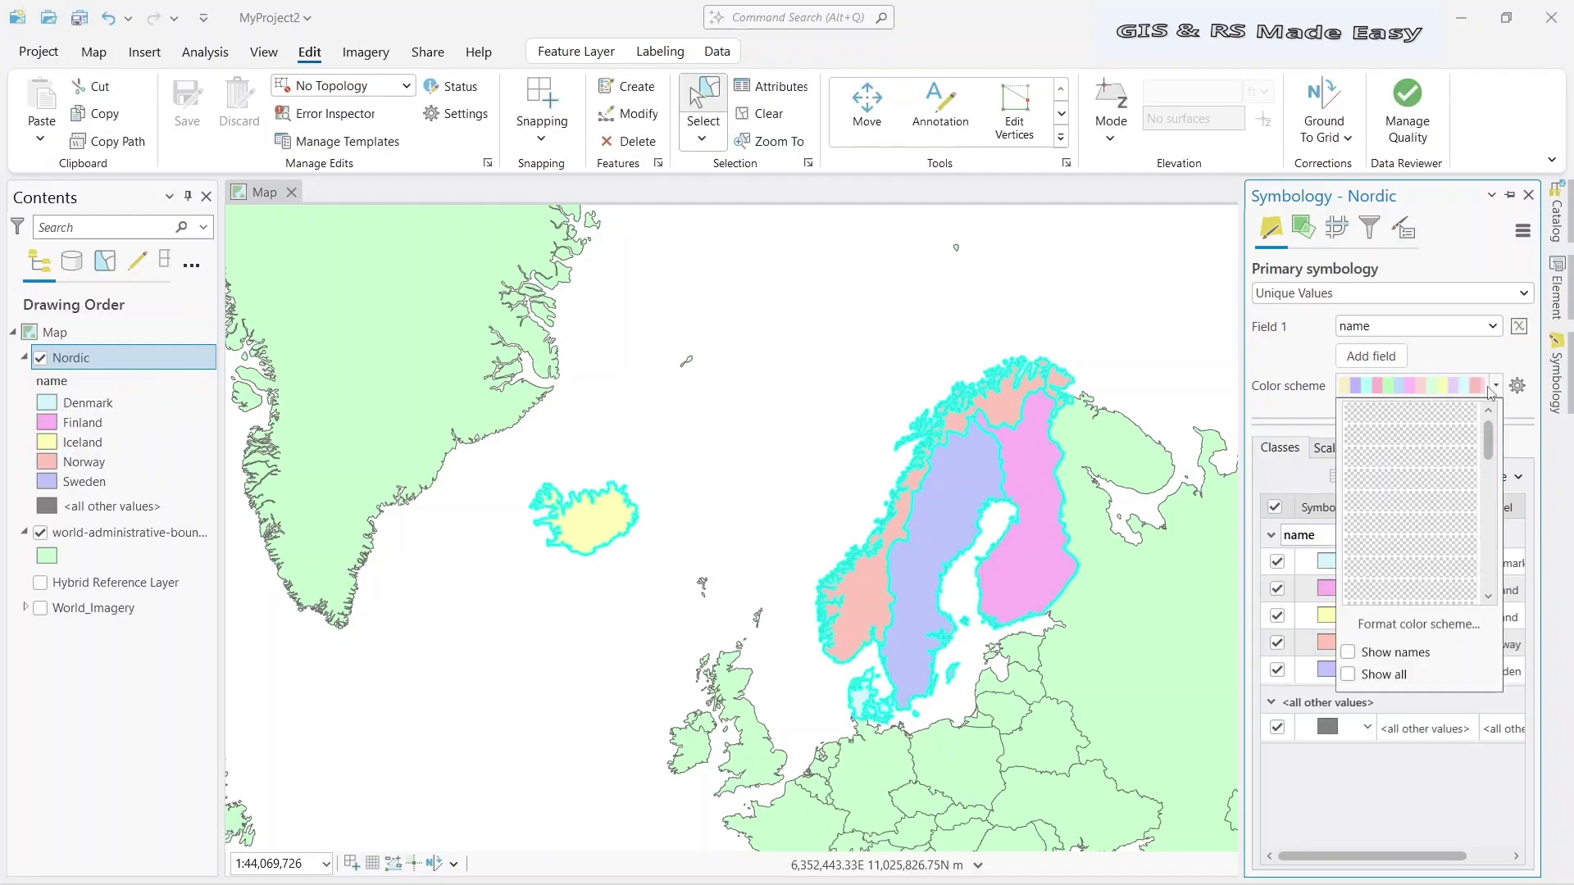
pyautogui.scroll(-3, 1408, 542)
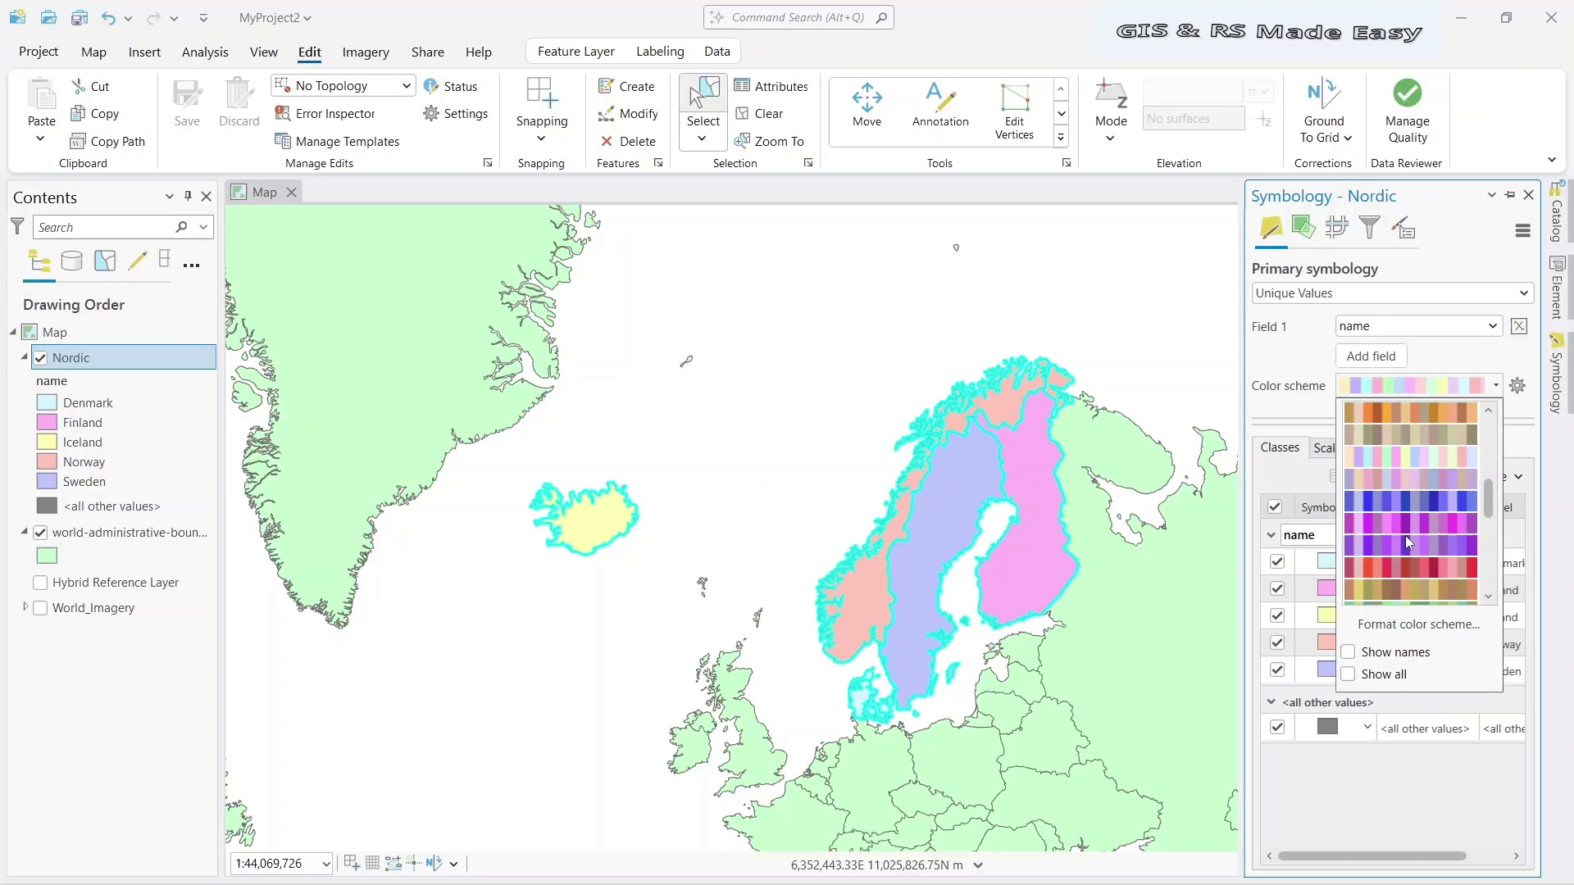